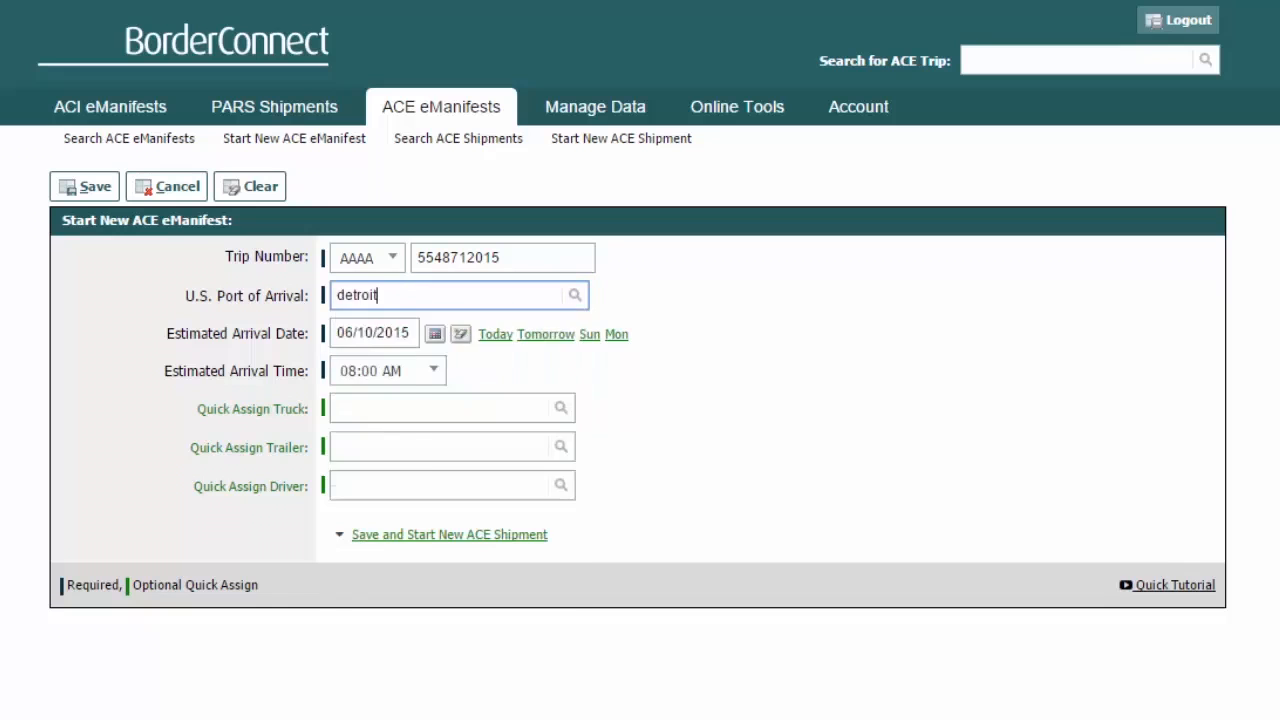
Set the U.S. port of arrival to 3801: Detroit, MI, and the estimated arrival to today, 06/12/2015, at 10:00 AM
type("windsor")
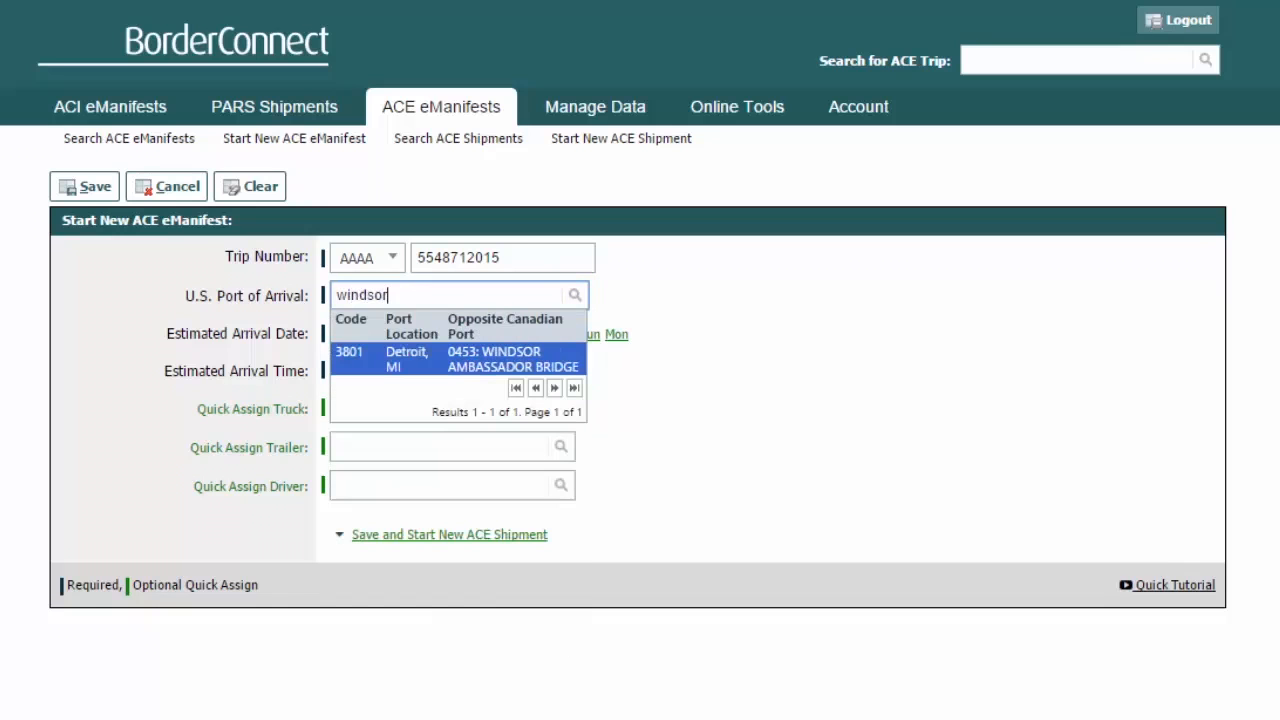
key("Tab")
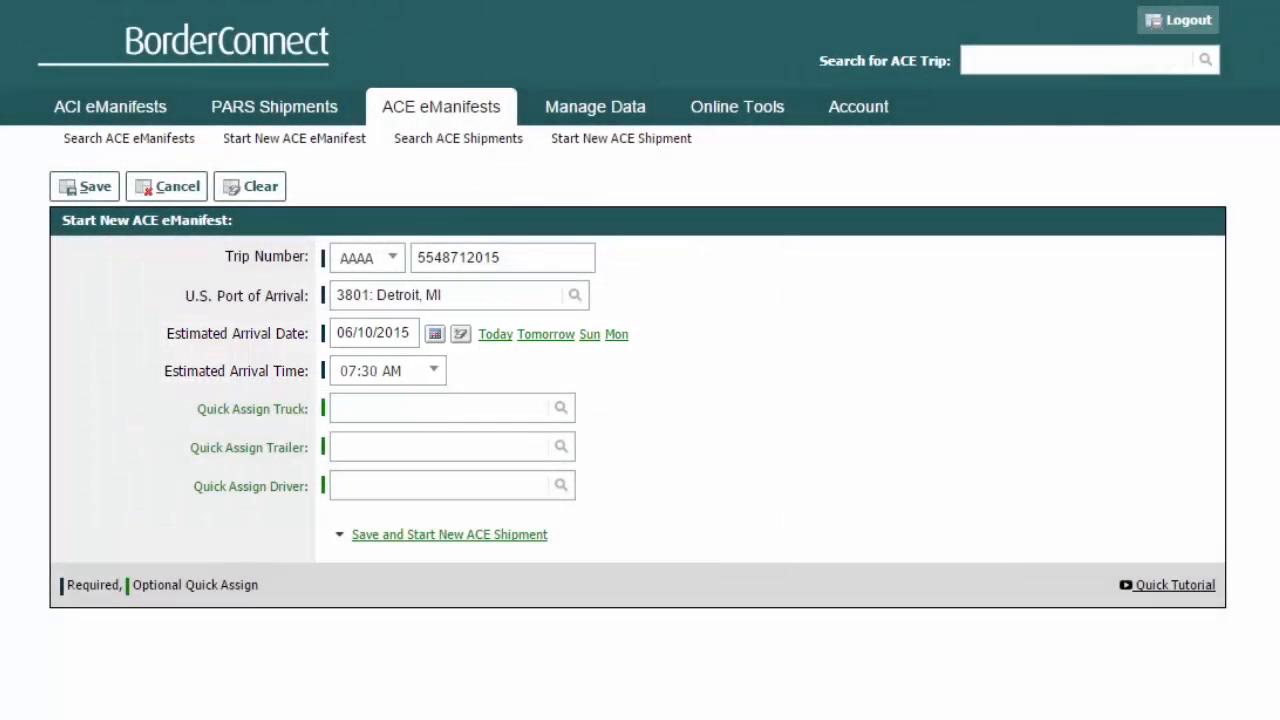
left_click(495, 336)
left_click(437, 375)
type("10:00")
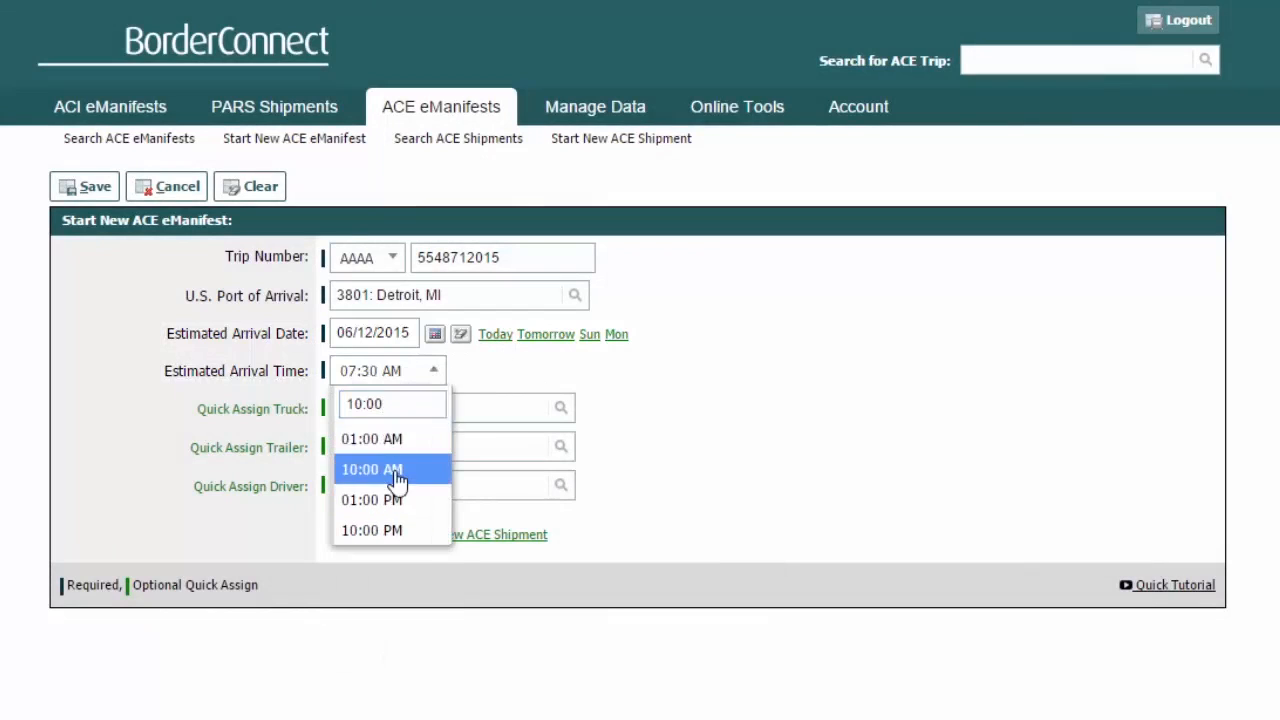
left_click(397, 481)
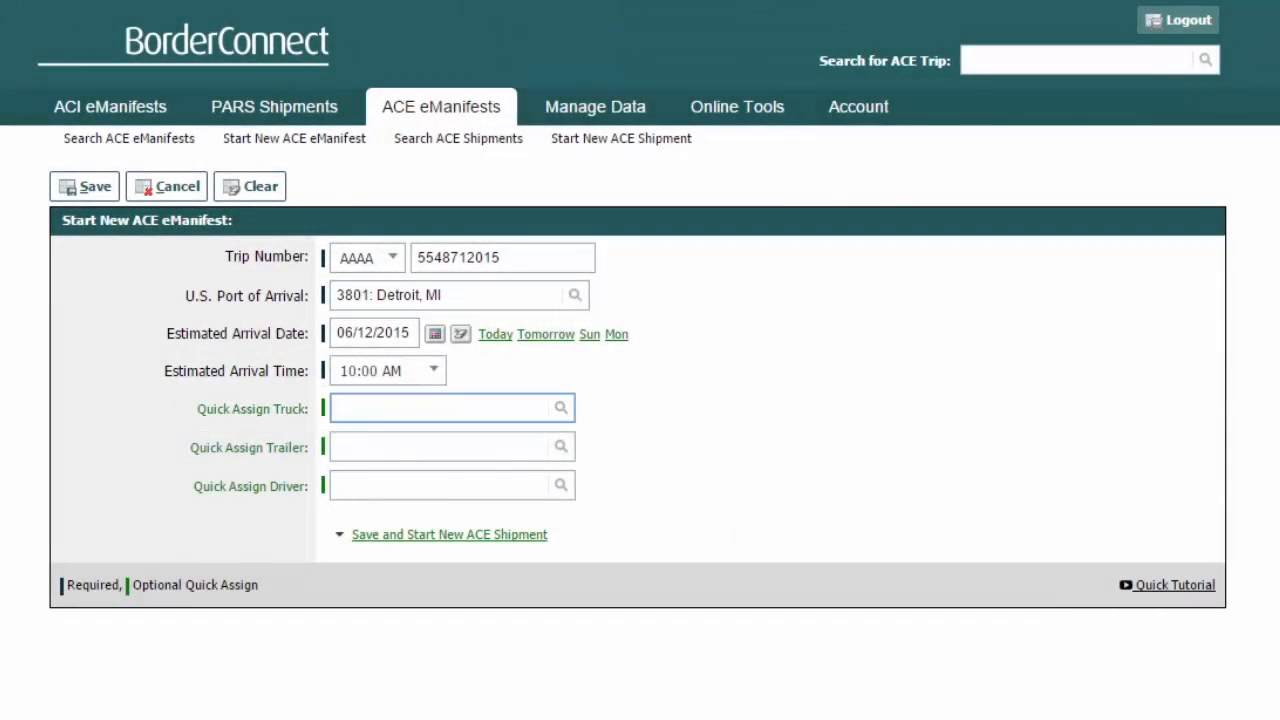
Look up existing trucks by license plate 1234ab and by truck number 12999, then clear the search
type("1234ab")
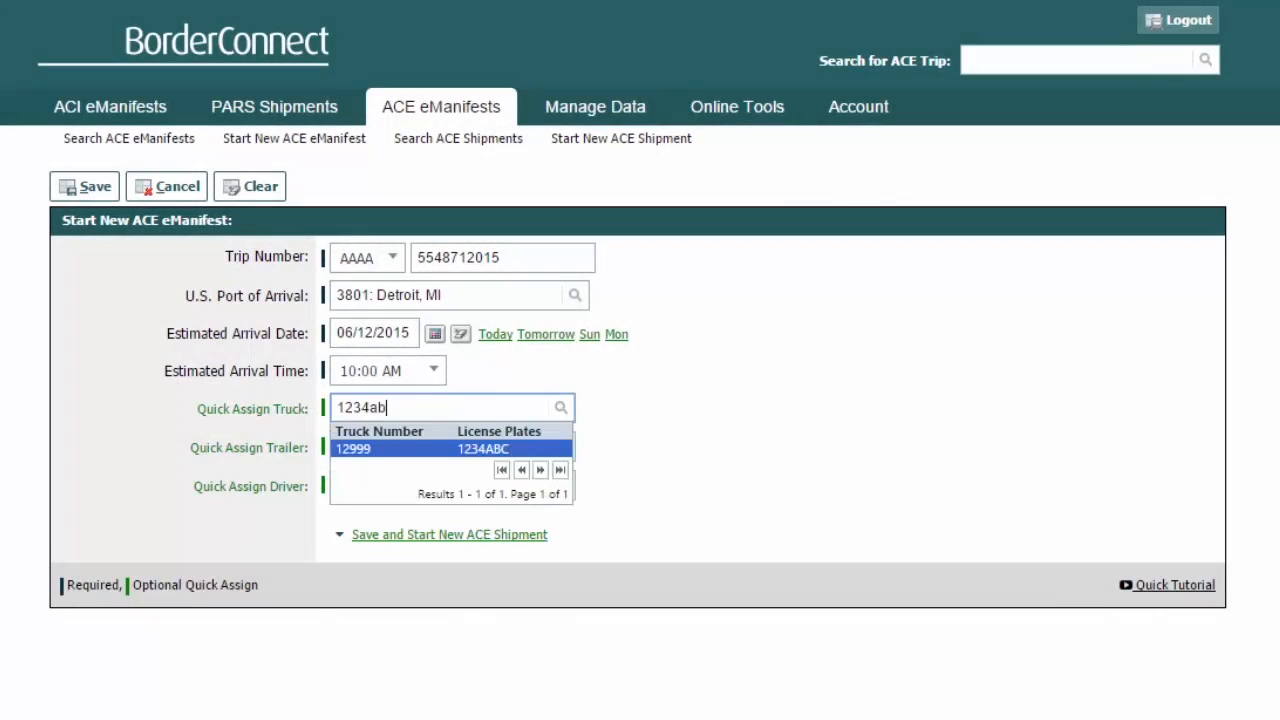
key("BackSpace")
key("BackSpace")
key("BackSpace")
key("BackSpace")
key("BackSpace")
key("BackSpace")
type("12999")
key("BackSpace")
key("BackSpace")
key("BackSpace")
key("BackSpace")
type("987")
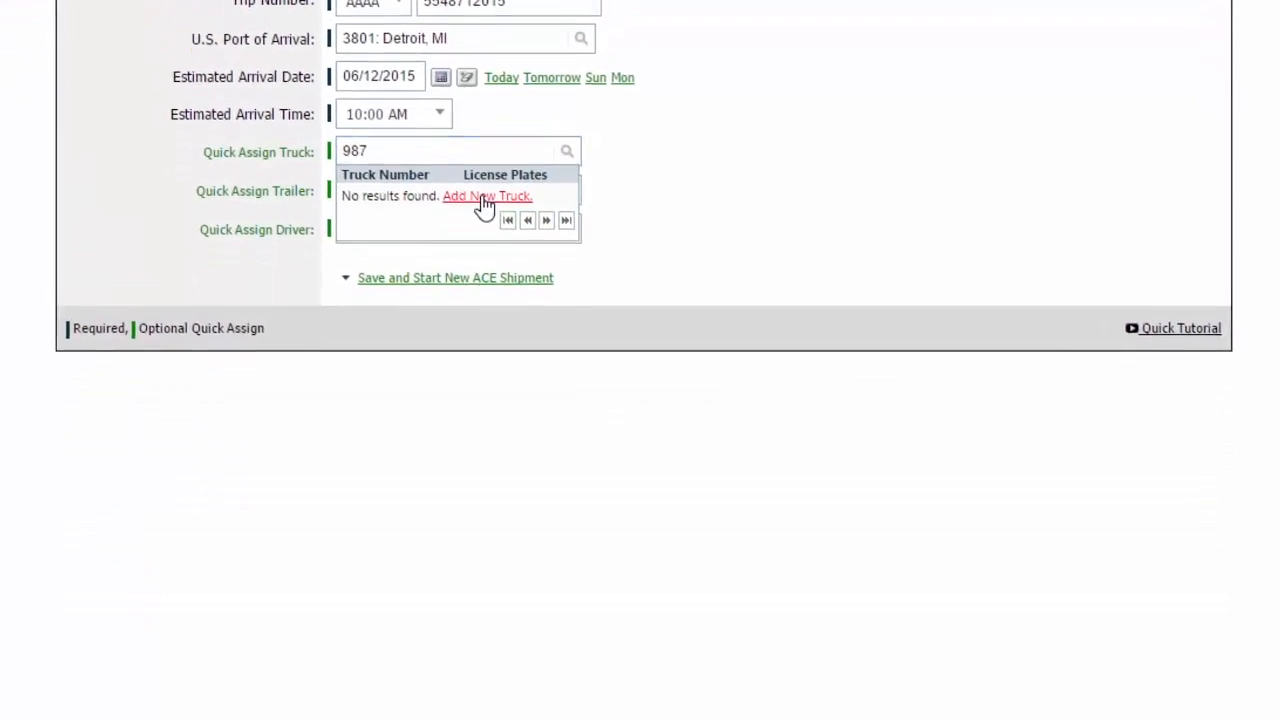
left_click(481, 452)
key("Tab")
left_click(590, 342)
left_click(581, 416)
left_click(563, 379)
type("12345678901234")
Set the new truck's license plate to DEMO16, choose its state from the "mi" matches, and save the truck
left_click(616, 425)
type("DEMO")
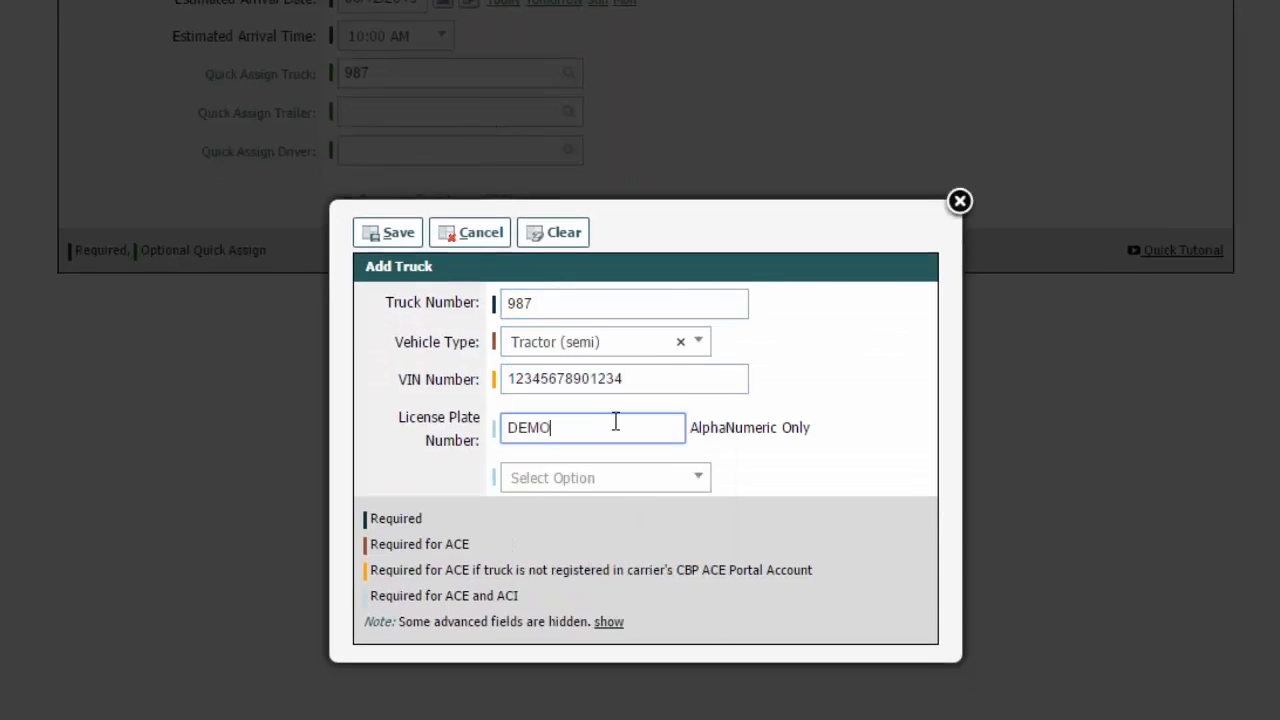
type("16")
key("Tab")
left_click(650, 478)
type("mi")
left_click(685, 545)
left_click(396, 238)
Look up existing trailers by trailer number 125 and by license plate 558g, then clear the search
left_click(445, 112)
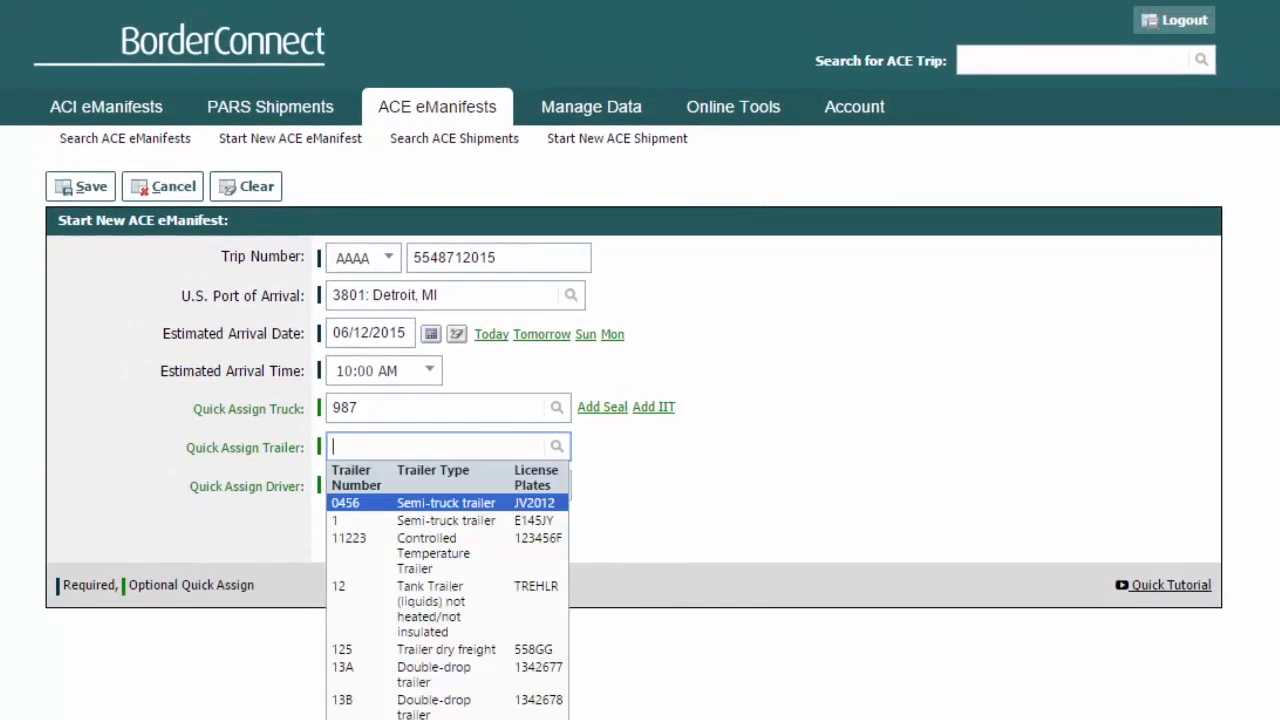
key("Escape")
type("125")
key("BackSpace")
key("BackSpace")
key("BackSpace")
type("558g")
key("BackSpace")
key("BackSpace")
Add and save a new trailer numbered 111 with license plate 12345ab from Ontario
type("111")
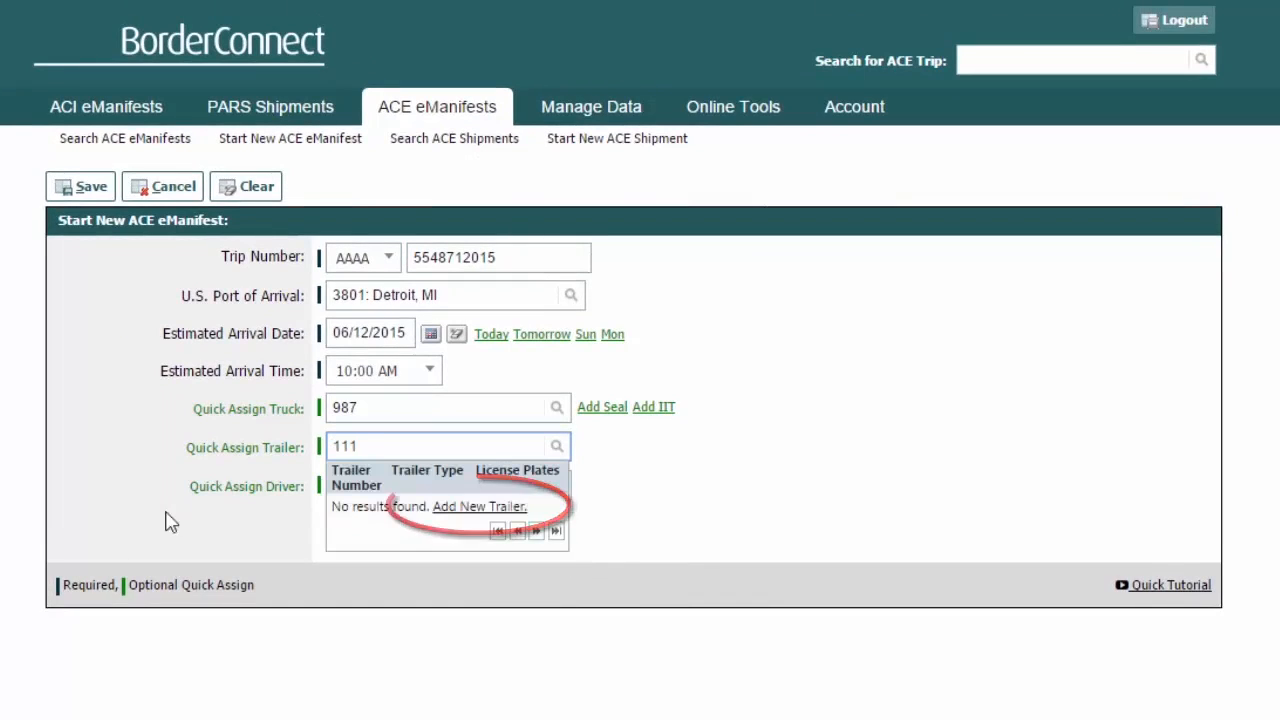
left_click(449, 508)
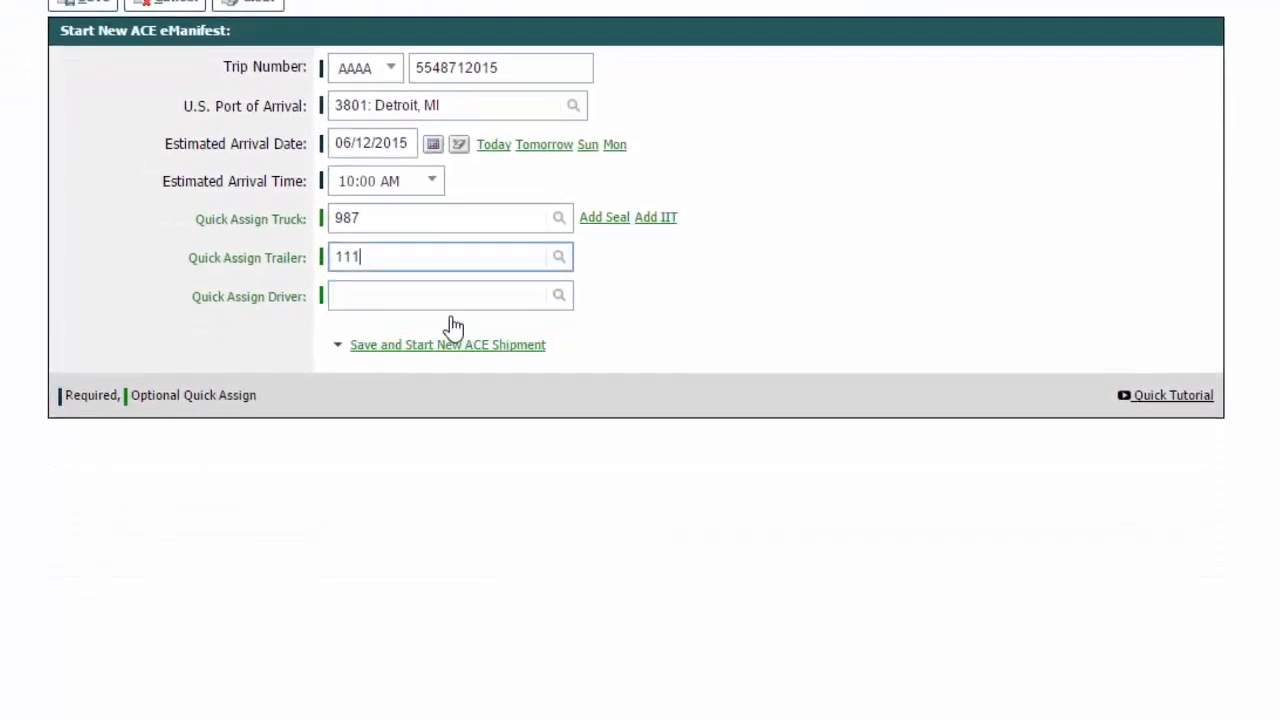
left_click(560, 423)
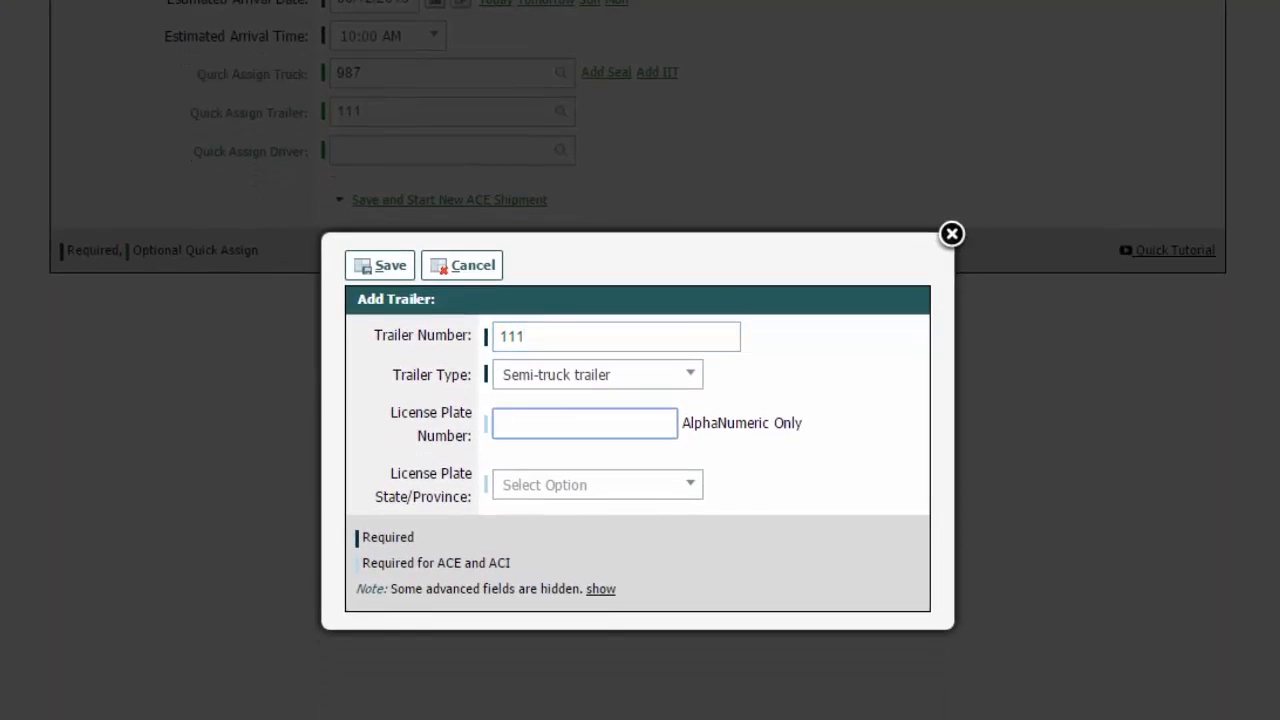
type("12345ab")
left_click(515, 485)
type("ont")
left_click(600, 584)
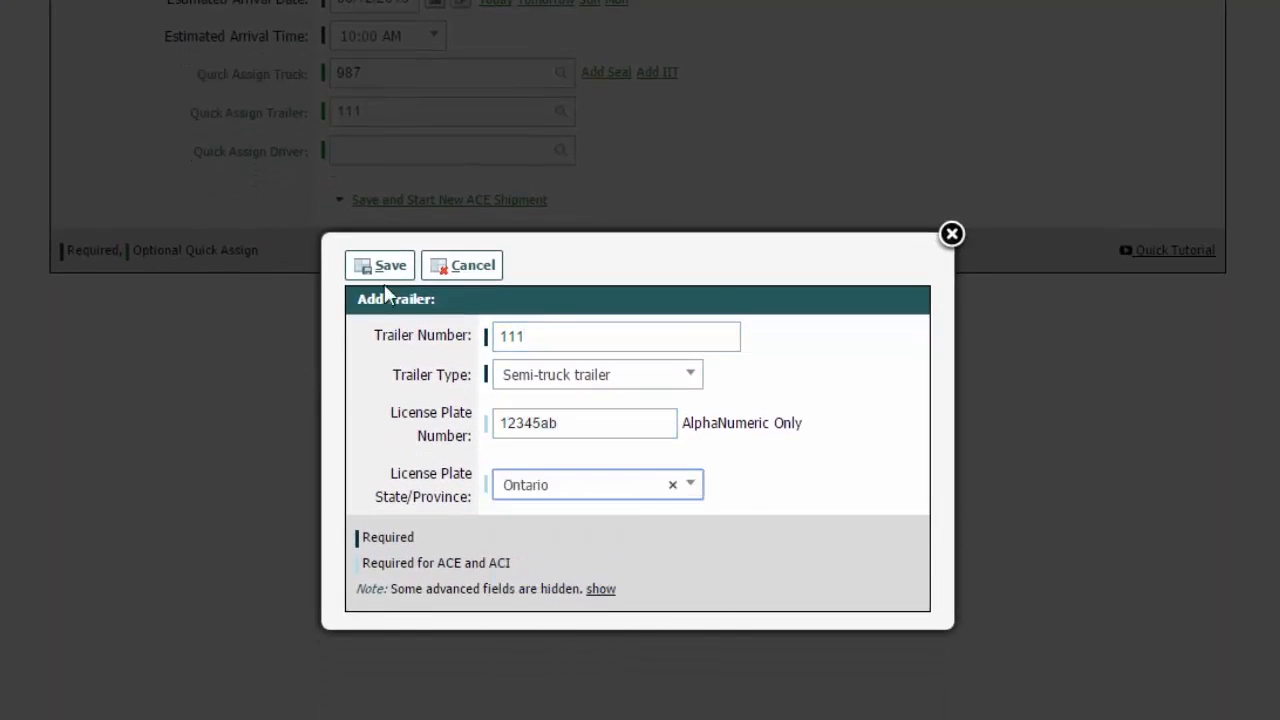
left_click(381, 270)
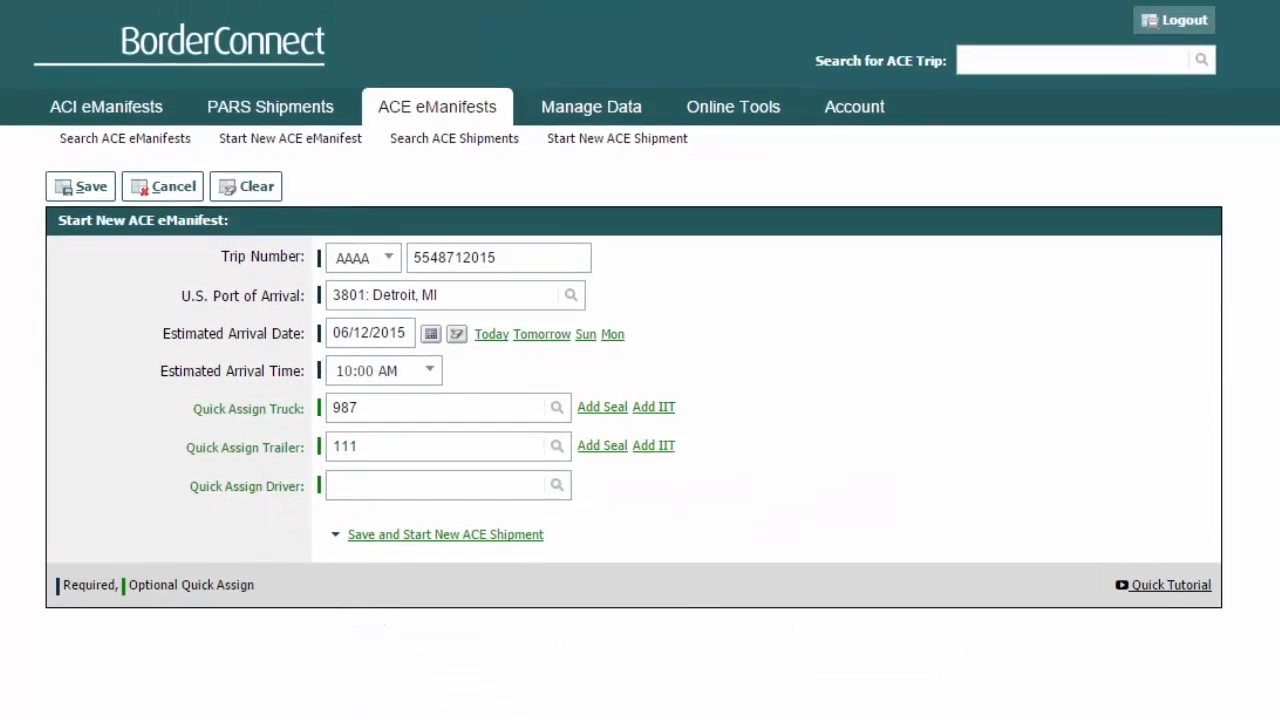
Quick-assign an existing driver to the trip by searching for the driver's name
left_click(435, 485)
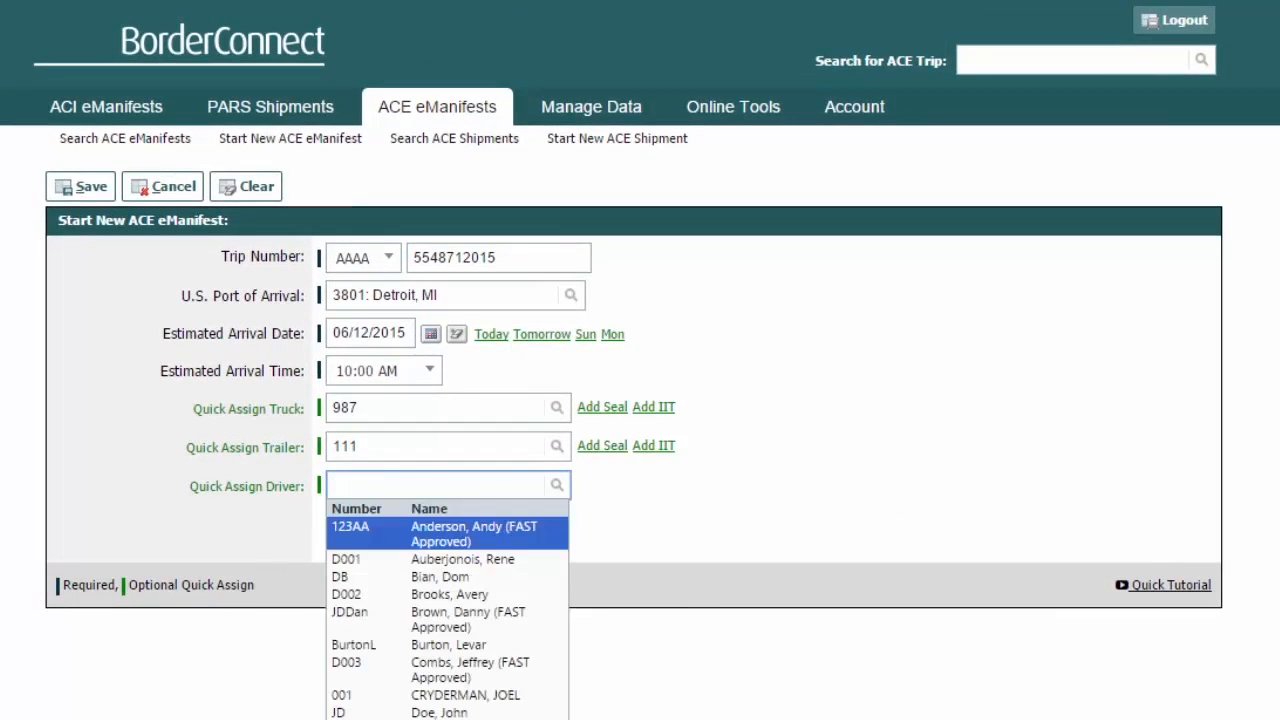
key("Escape")
type("john d")
key("Return")
left_click_drag(420, 486, 28, 490)
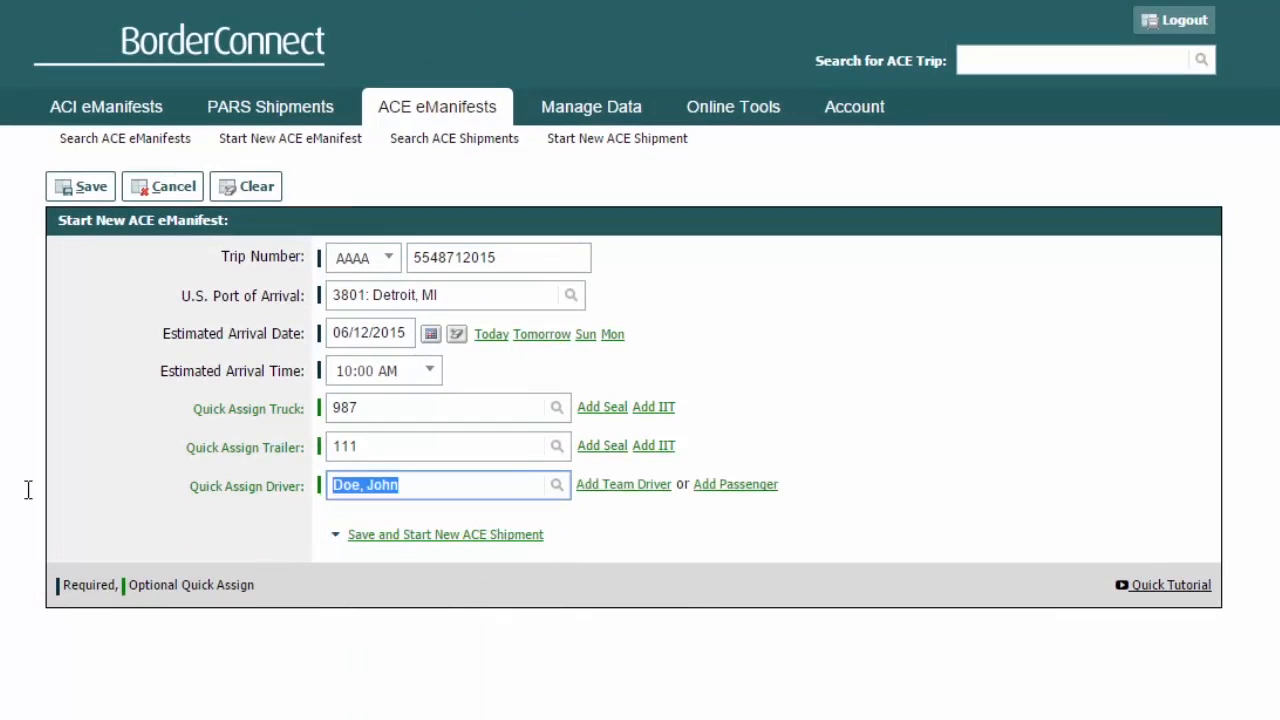
type("seve")
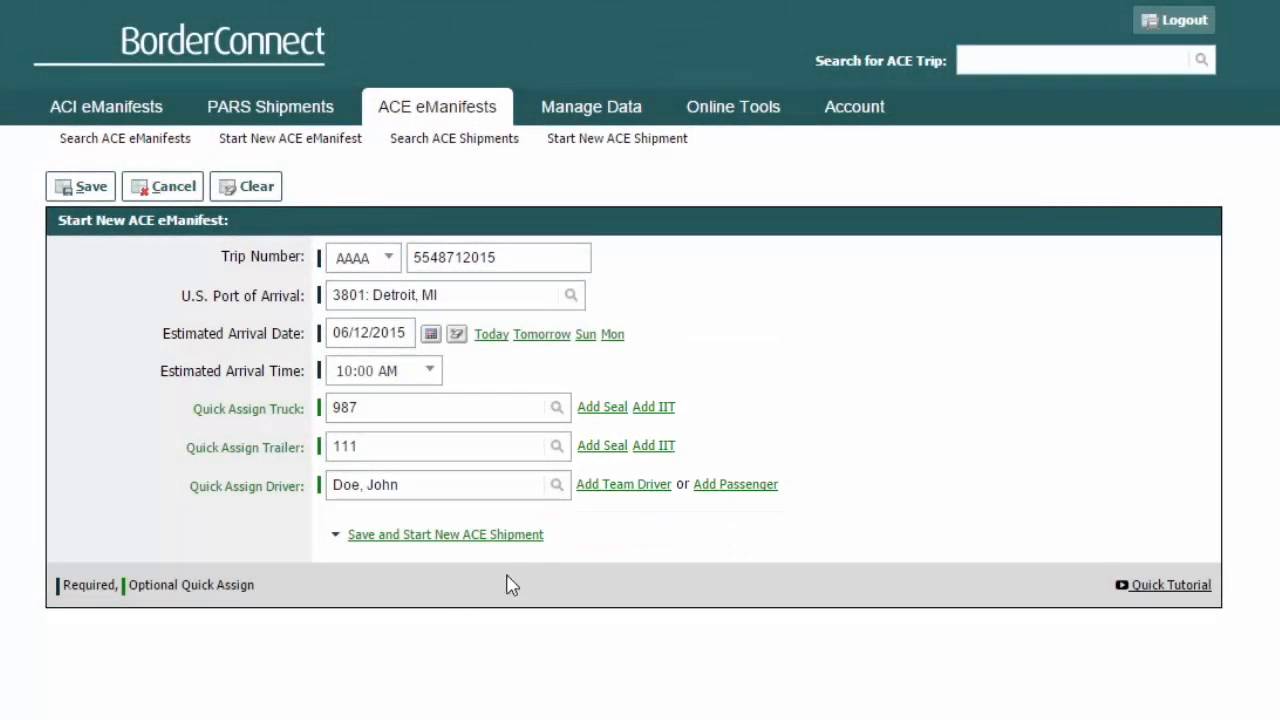
Reveal the team driver, passenger, trailer seal and trailer IIT entry fields, and examine the available IIT statuses
left_click(625, 489)
left_click(857, 487)
left_click(605, 447)
left_click(698, 447)
left_click(763, 449)
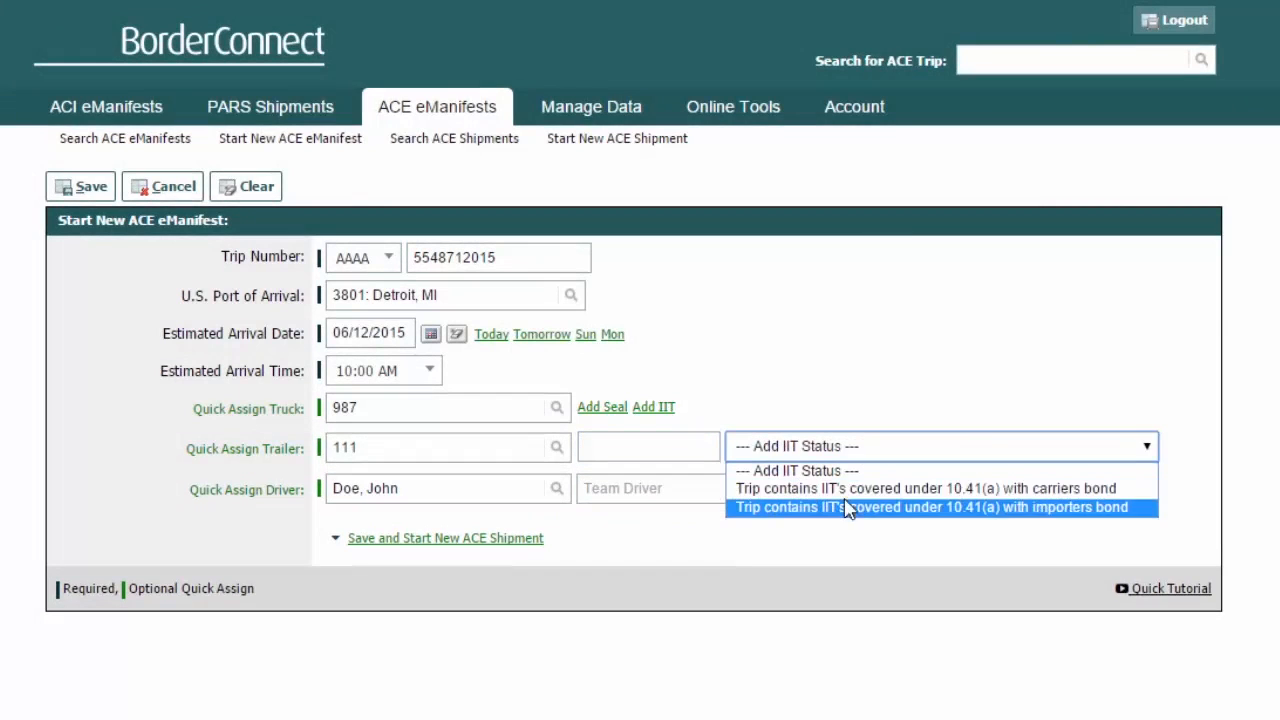
left_click(838, 450)
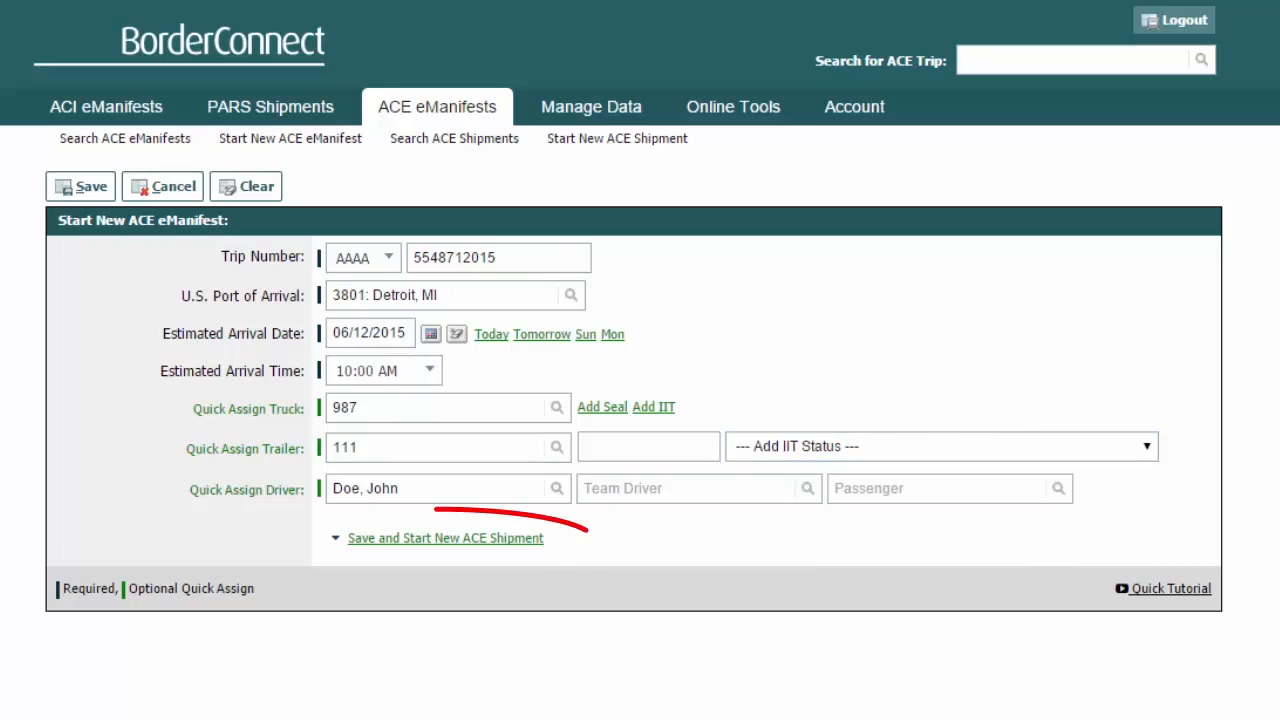
Save the eManifest and start a new ACE shipment of type PAPS with shipment control number 600544457
left_click(446, 545)
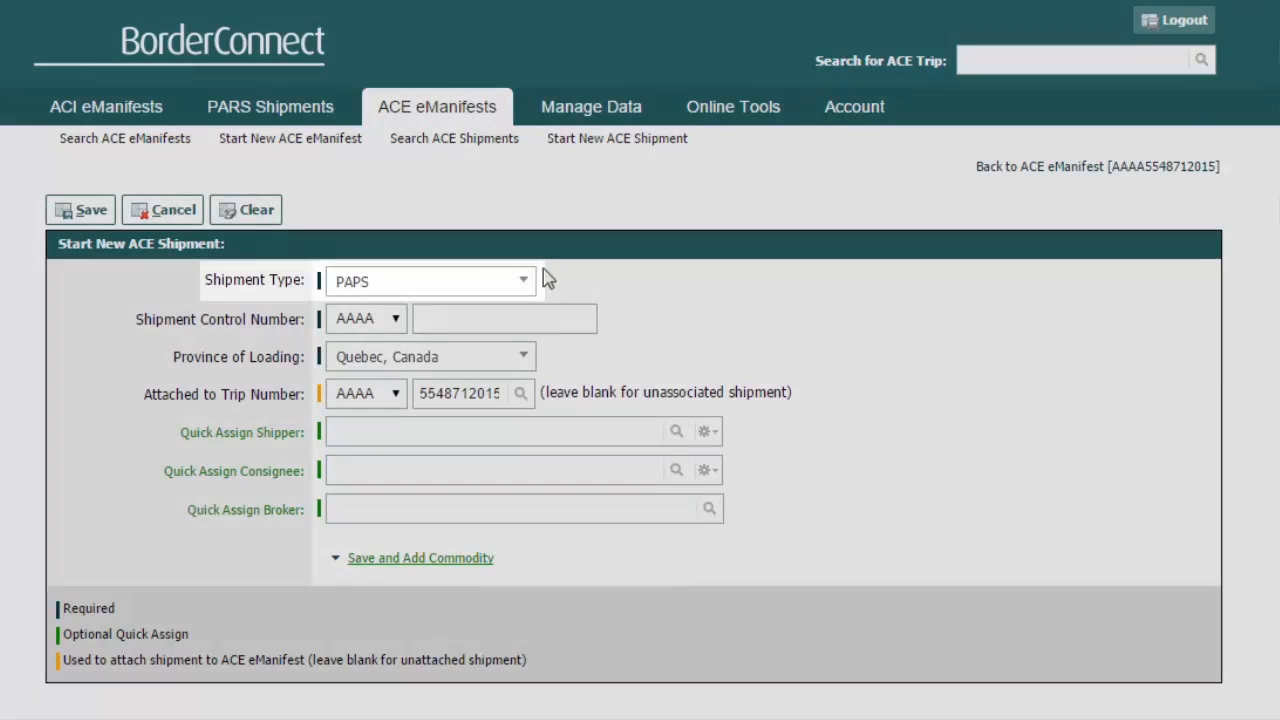
left_click(497, 283)
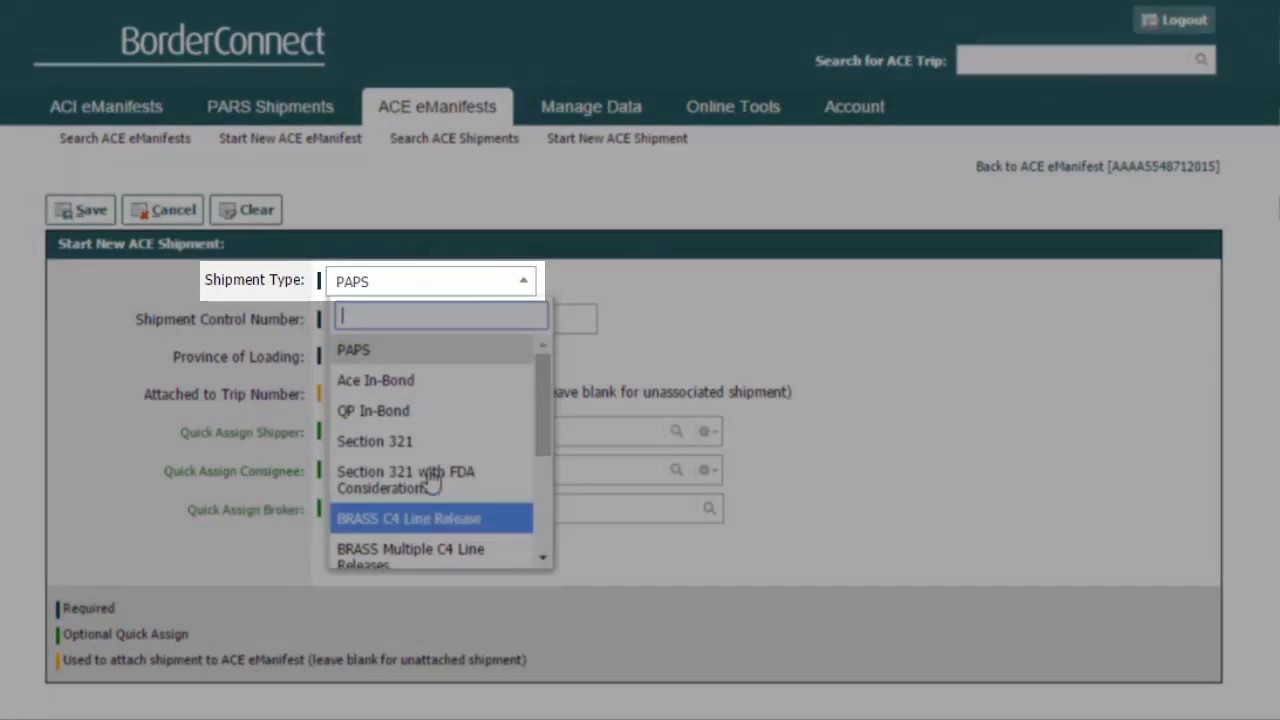
left_click(422, 350)
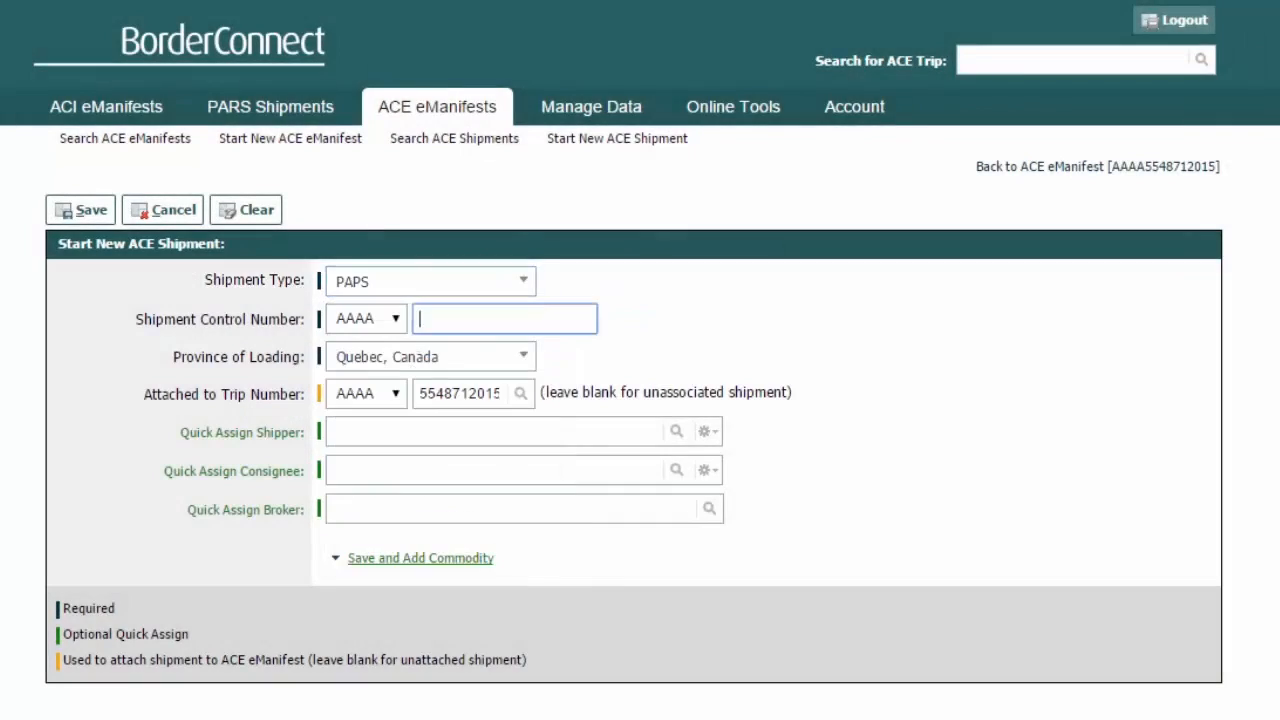
type("600544457")
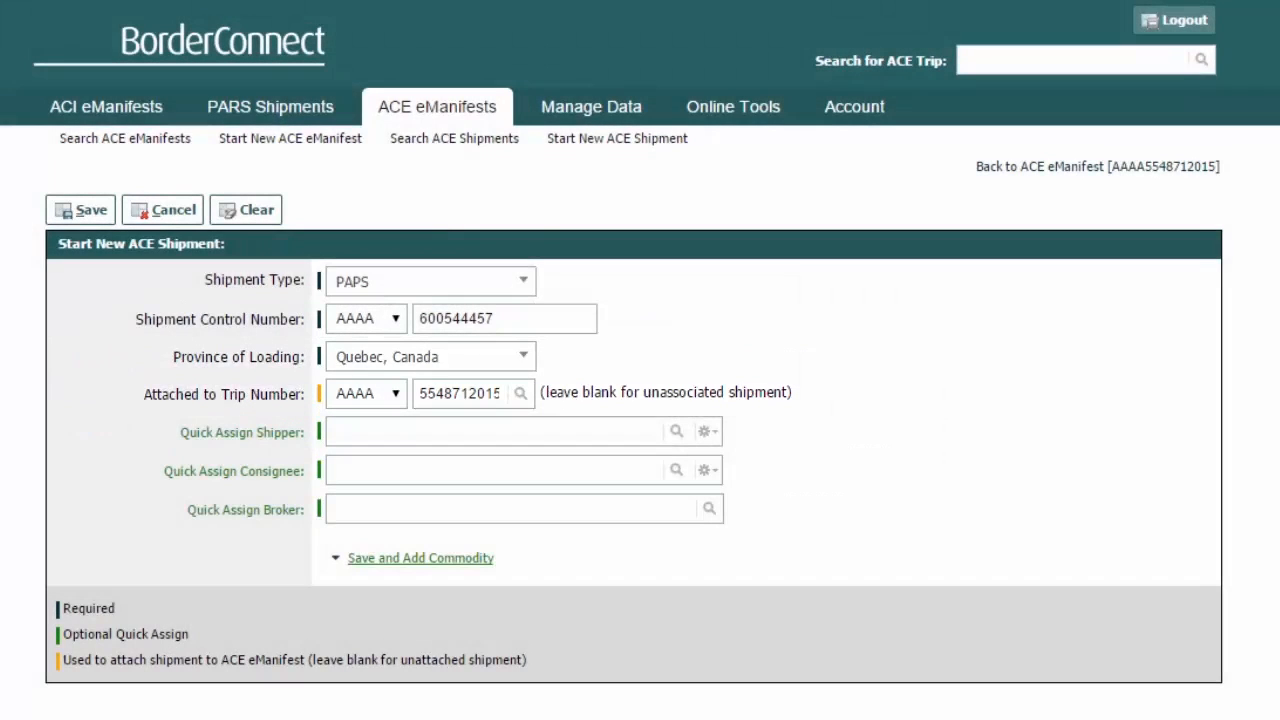
Look up existing shippers by the name "howard" and by street address, then clear the search
left_click(496, 432)
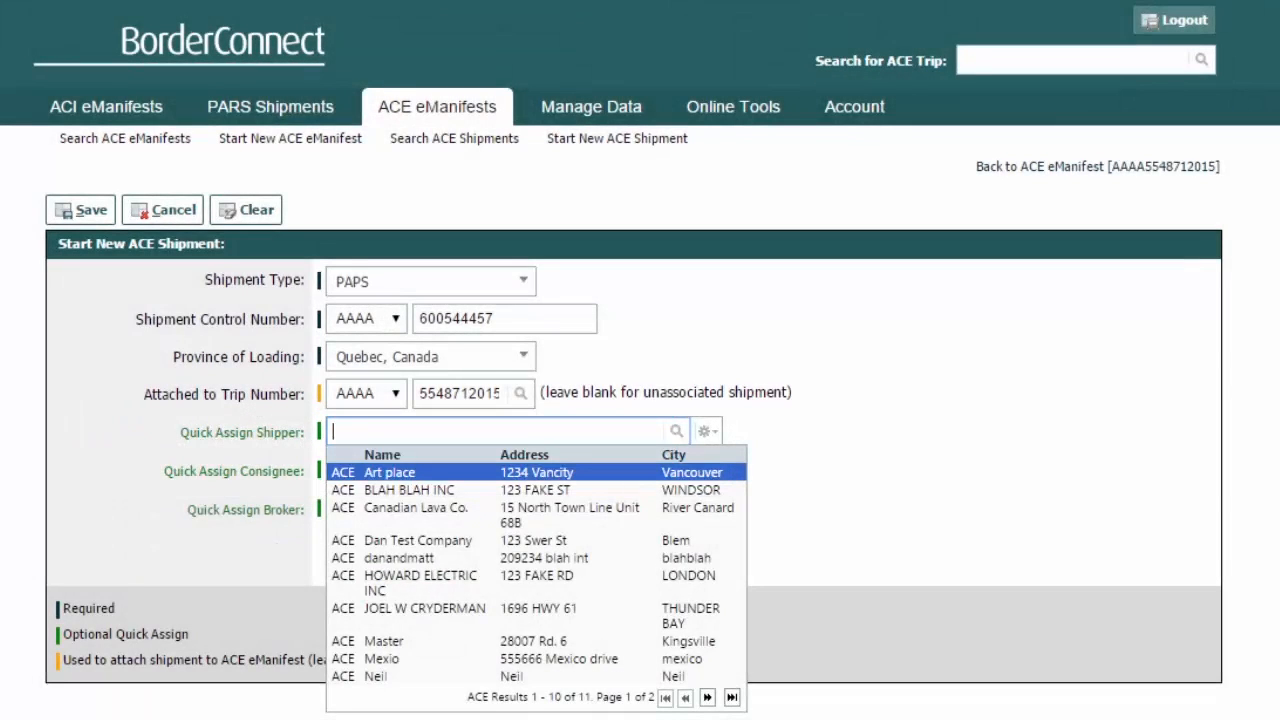
type("howard")
key("BackSpace")
key("BackSpace")
key("BackSpace")
key("BackSpace")
key("BackSpace")
key("BackSpace")
type("123 fake r")
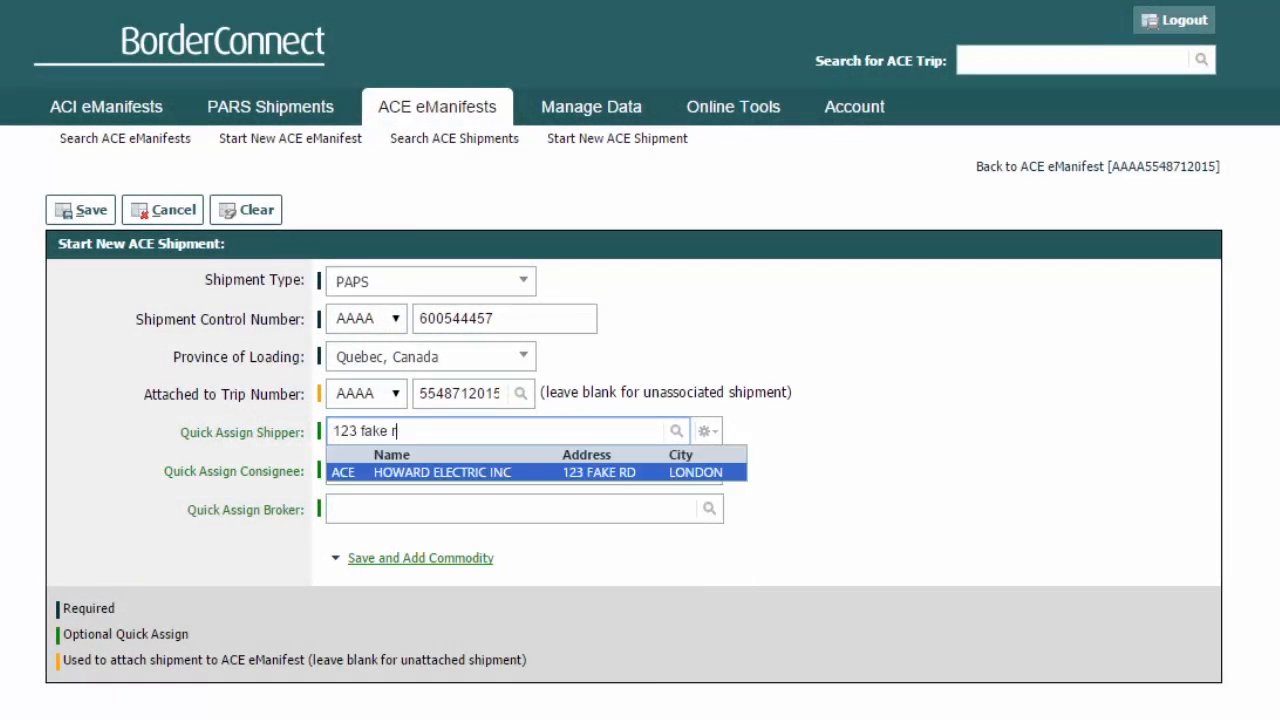
key("BackSpace")
key("BackSpace")
key("BackSpace")
key("BackSpace")
key("BackSpace")
key("BackSpace")
key("BackSpace")
key("BackSpace")
Start adding a new shipper named National Bakery and enter its street address
type("natio")
scroll(490, 265, "down", 2)
left_click(487, 256)
type("National Bakery")
key("Tab")
key("Tab")
type("123 Fakeness Drive")
key("Tab")
Complete the new shipper with city Montreal, province Quebec and its postal code, and save it
type("Montreal")
key("Tab")
type("q")
key("Return")
key("Tab")
type("J8H9H0")
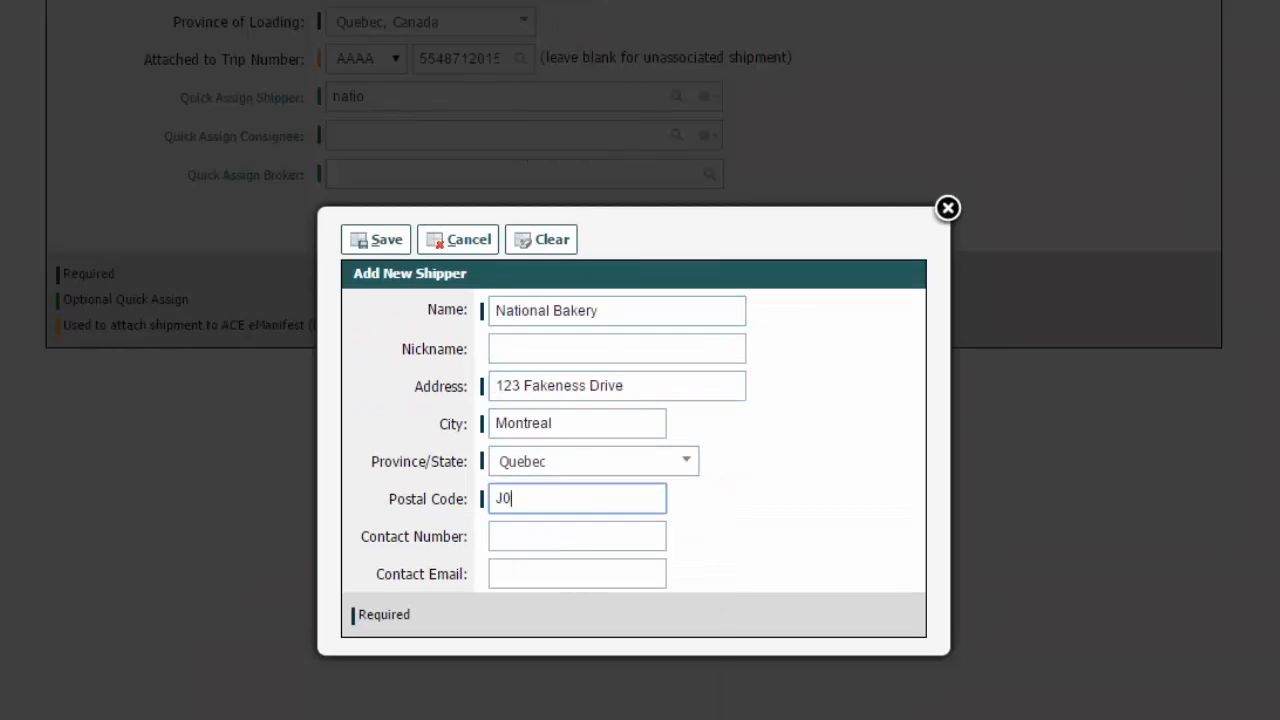
left_click(378, 240)
Assign HOC as the shipment's consignee
left_click(500, 370)
type("hoc")
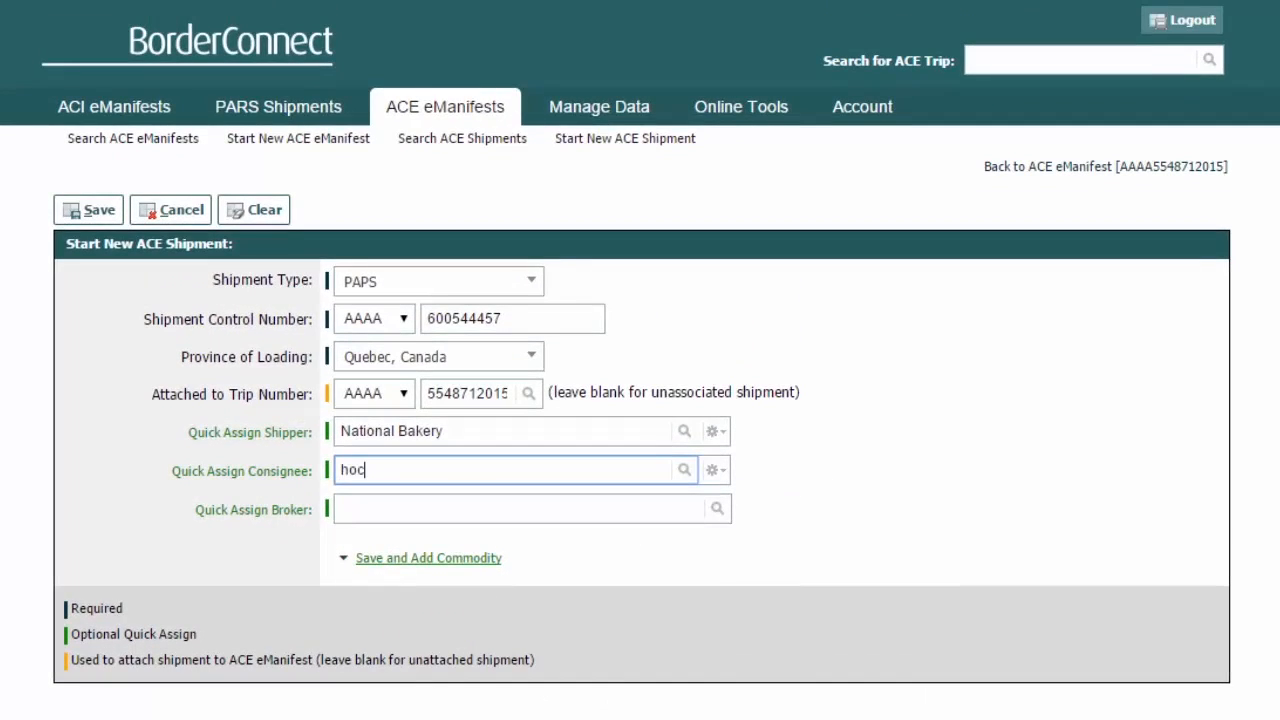
key("Tab")
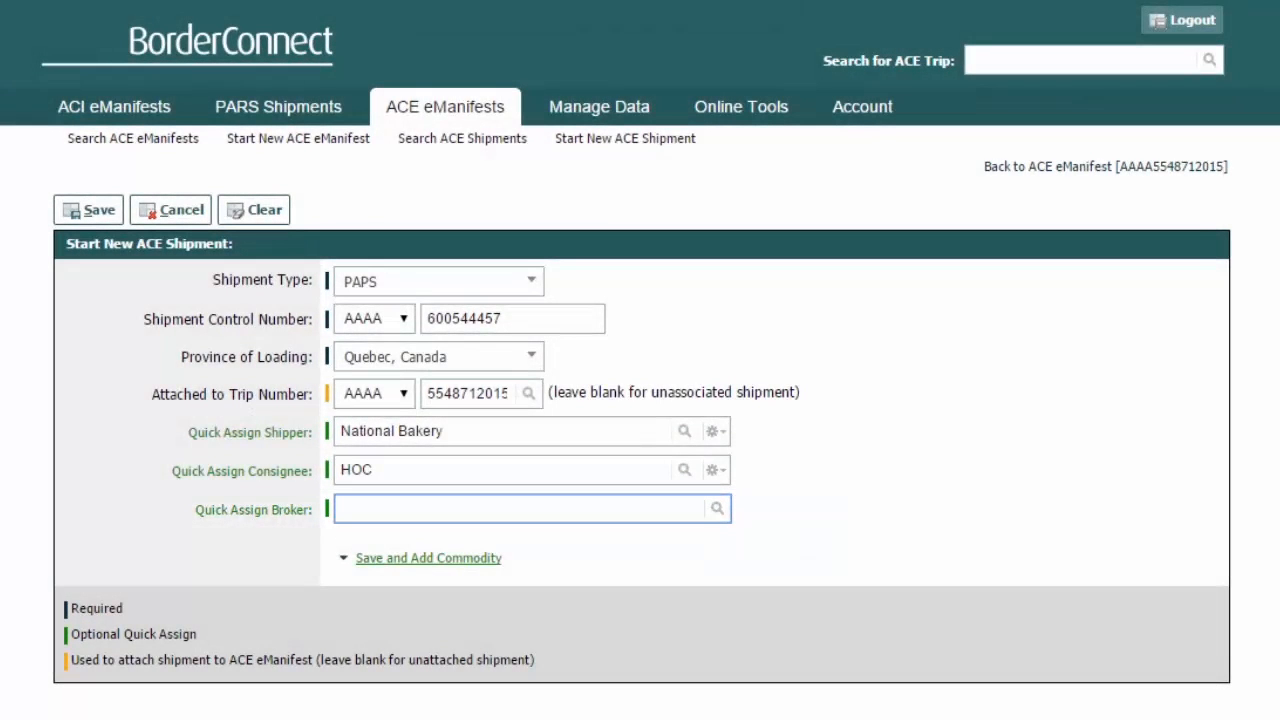
Look up brokers by the name "livingston", then clear the search
type("livingston")
key("BackSpace")
key("BackSpace")
key("BackSpace")
key("BackSpace")
key("BackSpace")
key("BackSpace")
key("BackSpace")
key("BackSpace")
key("BackSpace")
key("BackSpace")
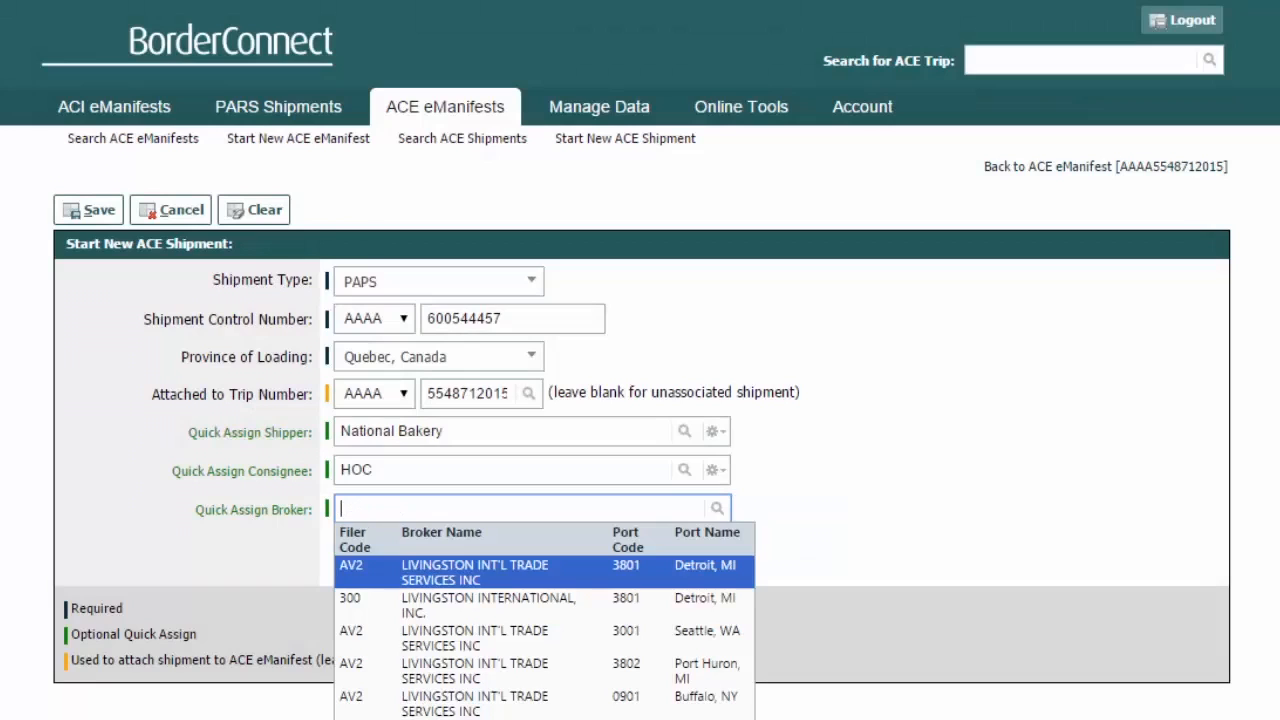
Assign the broker with filer code 300, then save the shipment and proceed to adding a commodity
type("300")
key("Tab")
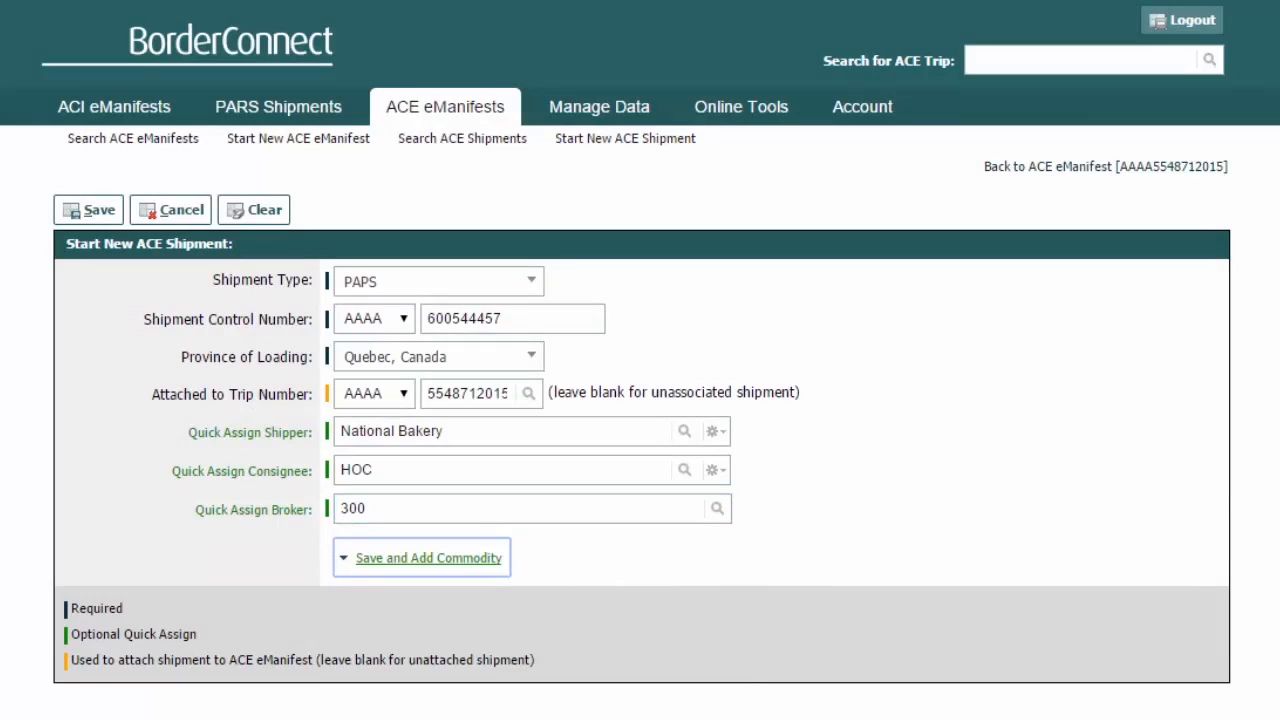
left_click(480, 568)
left_click(478, 572)
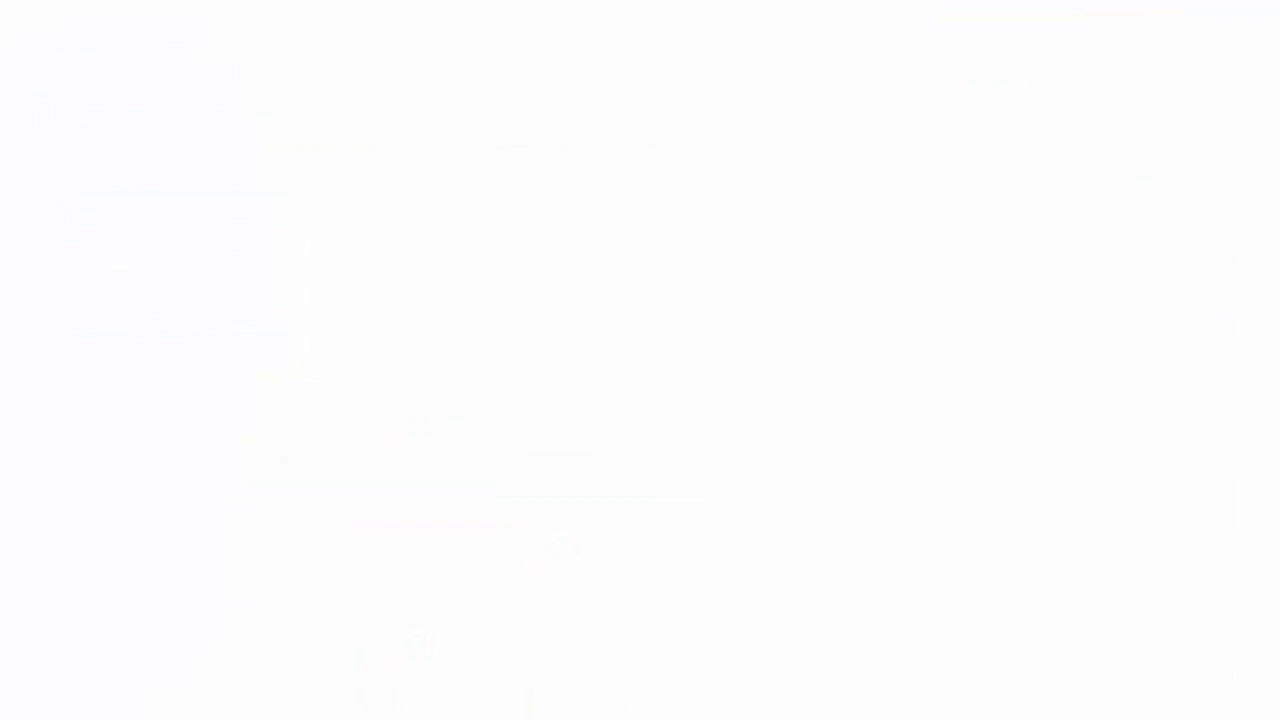
Add Frozen Baked Goods with a quantity of 50 Case and a weight of 5000 Pounds, then save and return to the eManifest
type("Frozen Baked Goods")
key("Tab")
key("Tab")
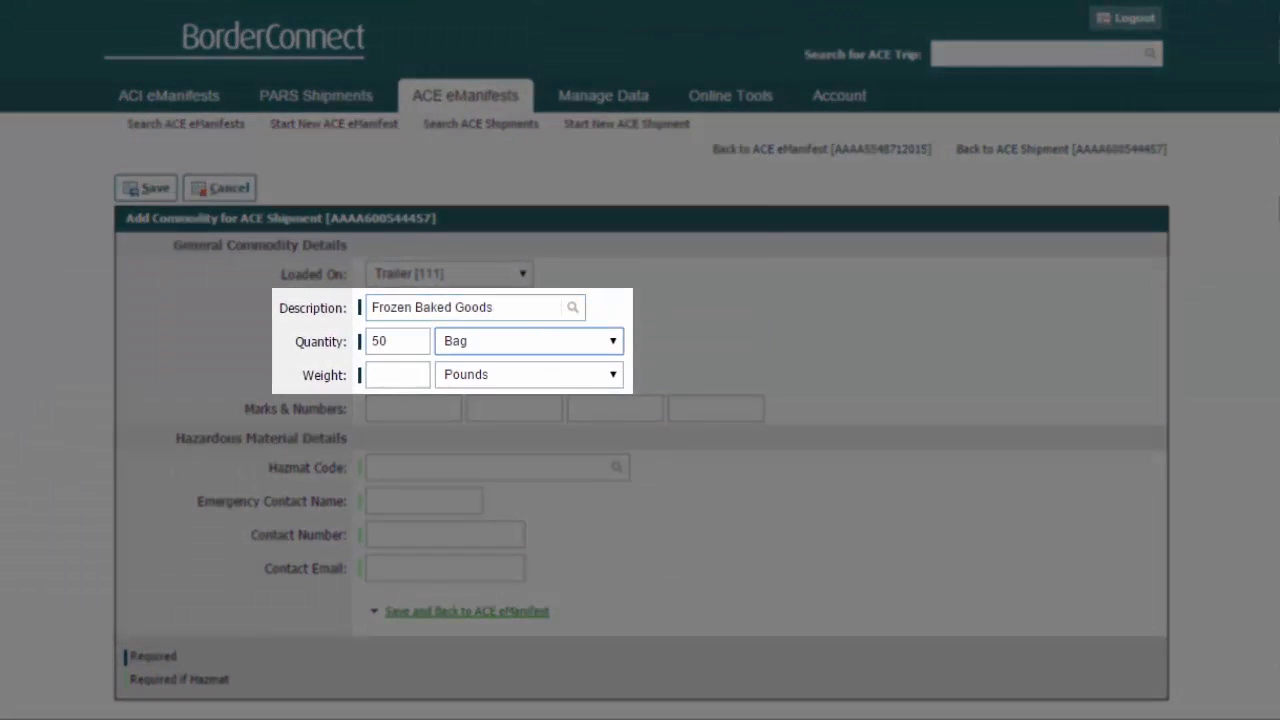
key("s")
key("Tab")
type("5000")
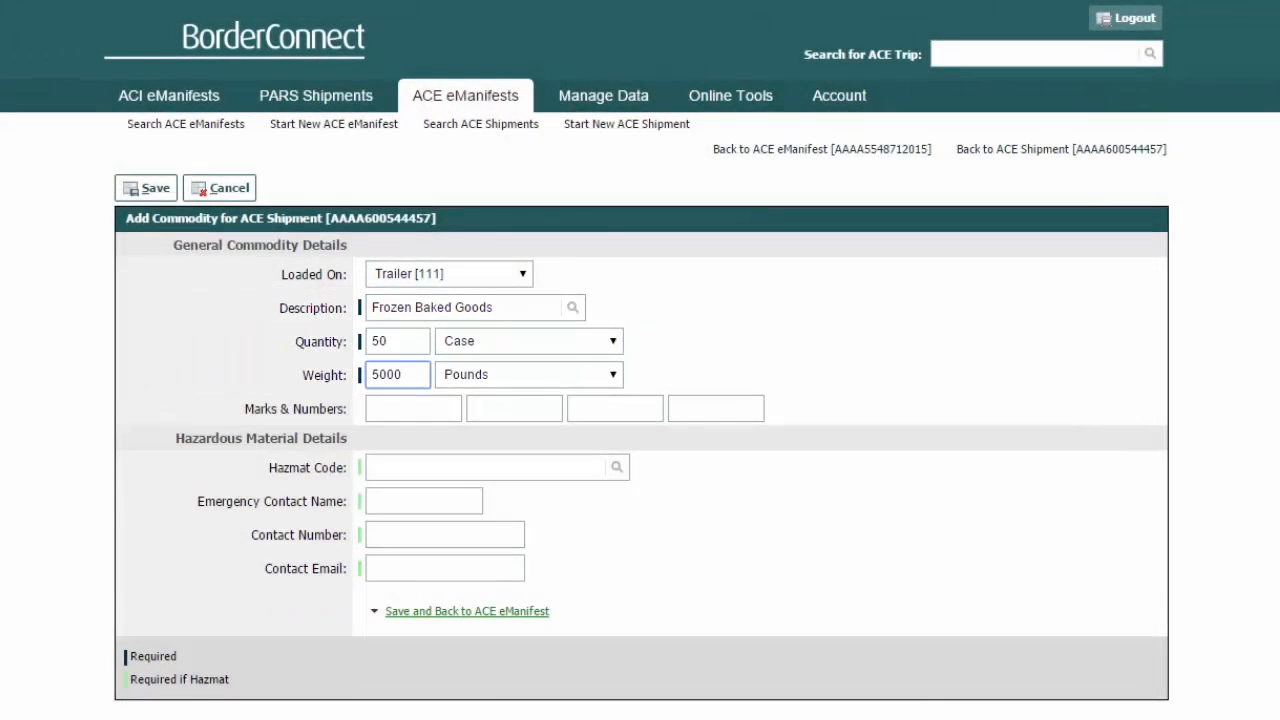
key("Tab")
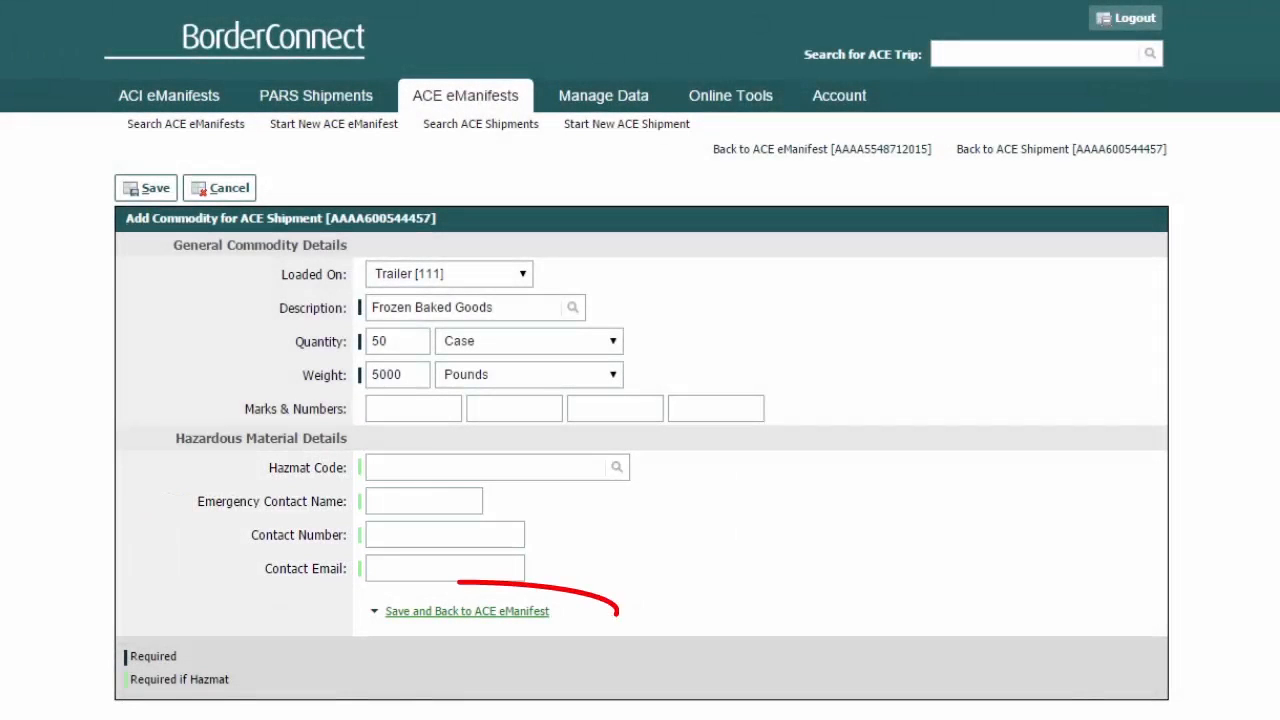
left_click(462, 611)
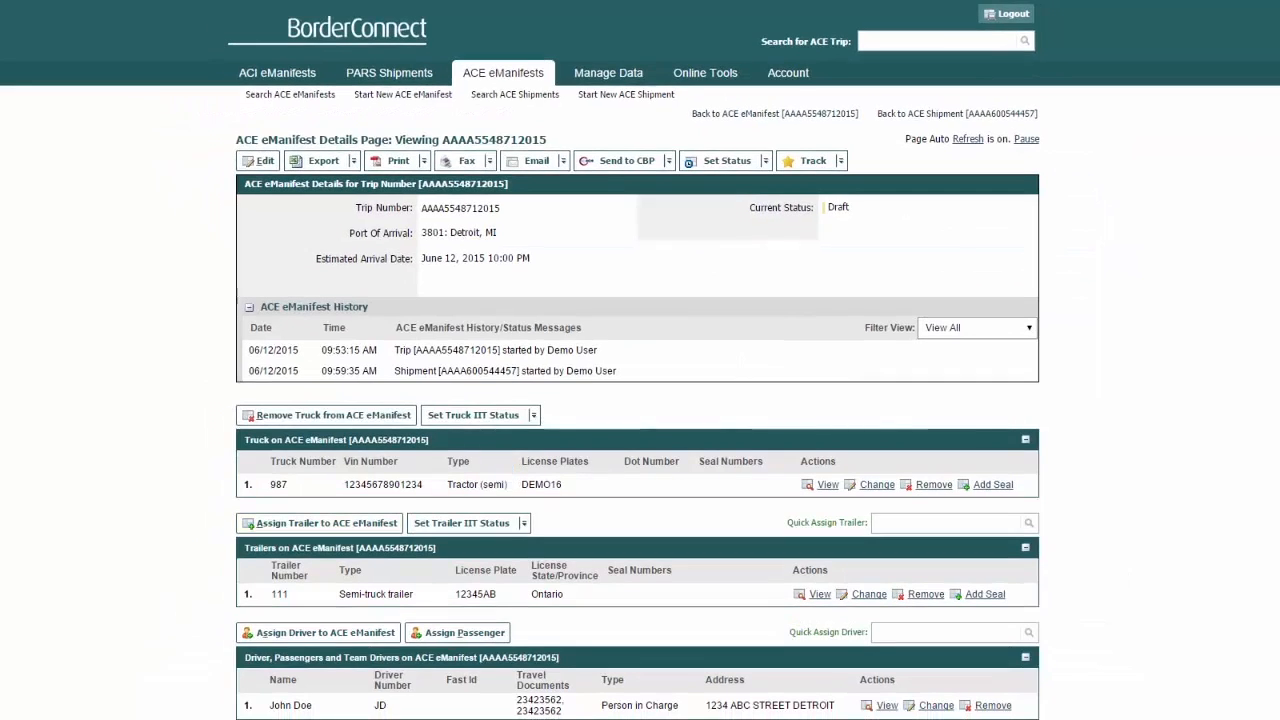
scroll(640, 400, "down", 3)
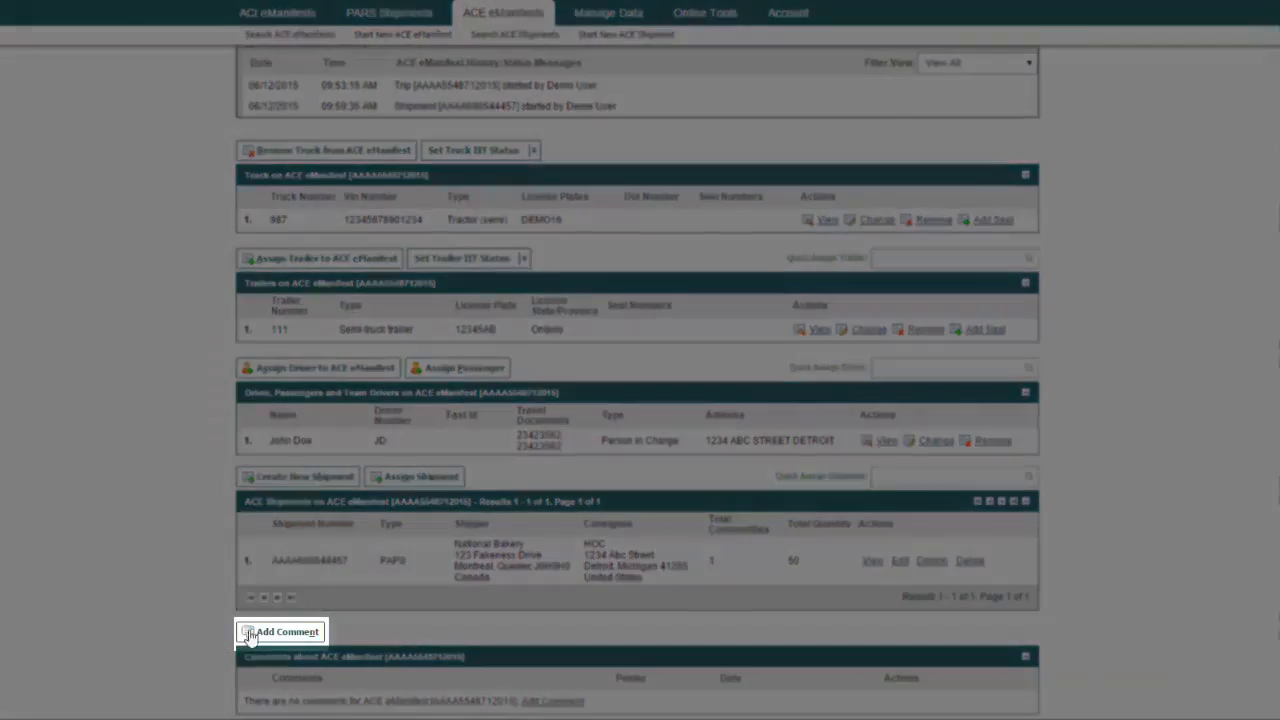
Add the comment "SECOND SHIPMENT TO COME LATER" to the eManifest and save it
left_click(265, 631)
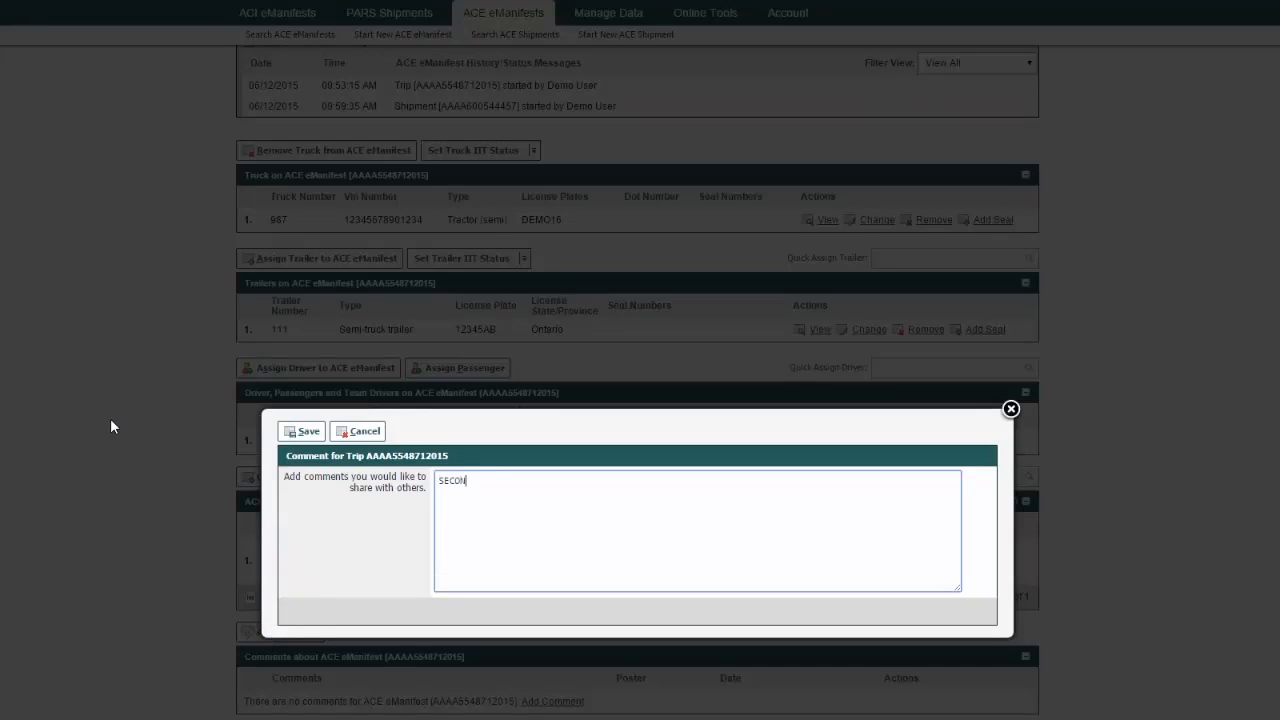
type("SECOND SHIPMENT TO COME LATER")
left_click(302, 434)
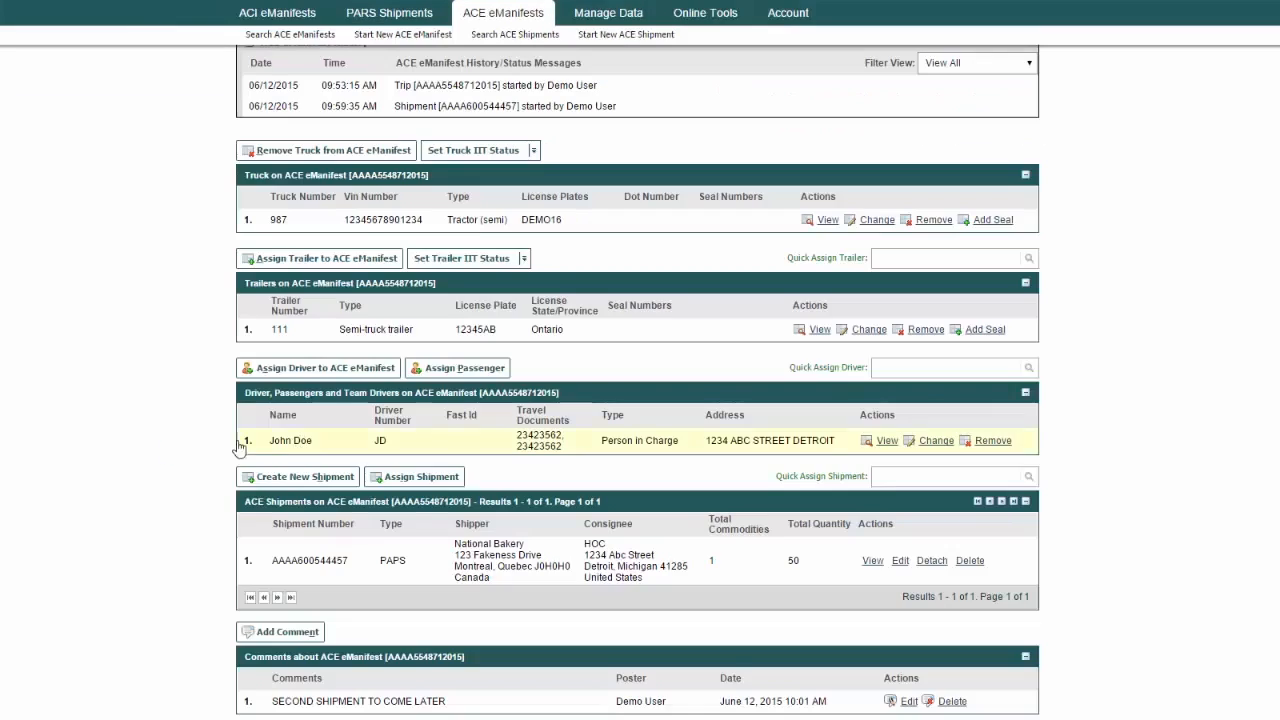
Send the completed ACE eManifest to CBP
scroll(300, 443, "up", 3)
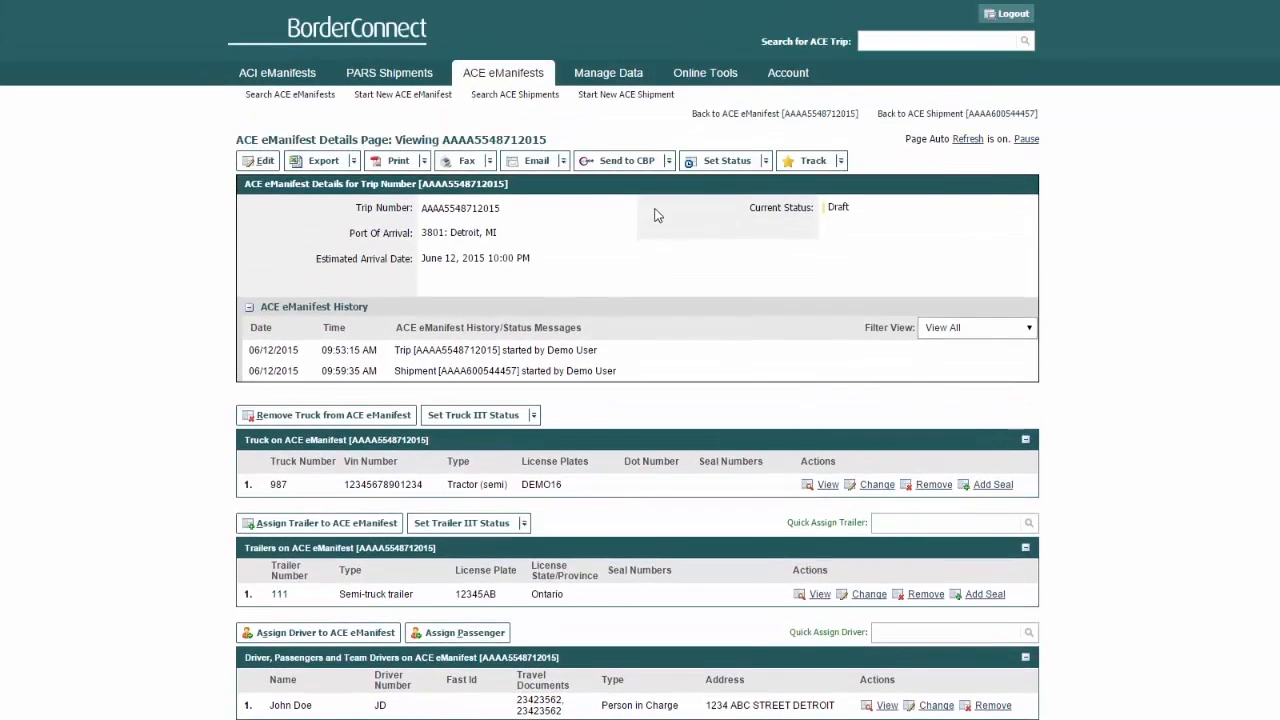
left_click(640, 163)
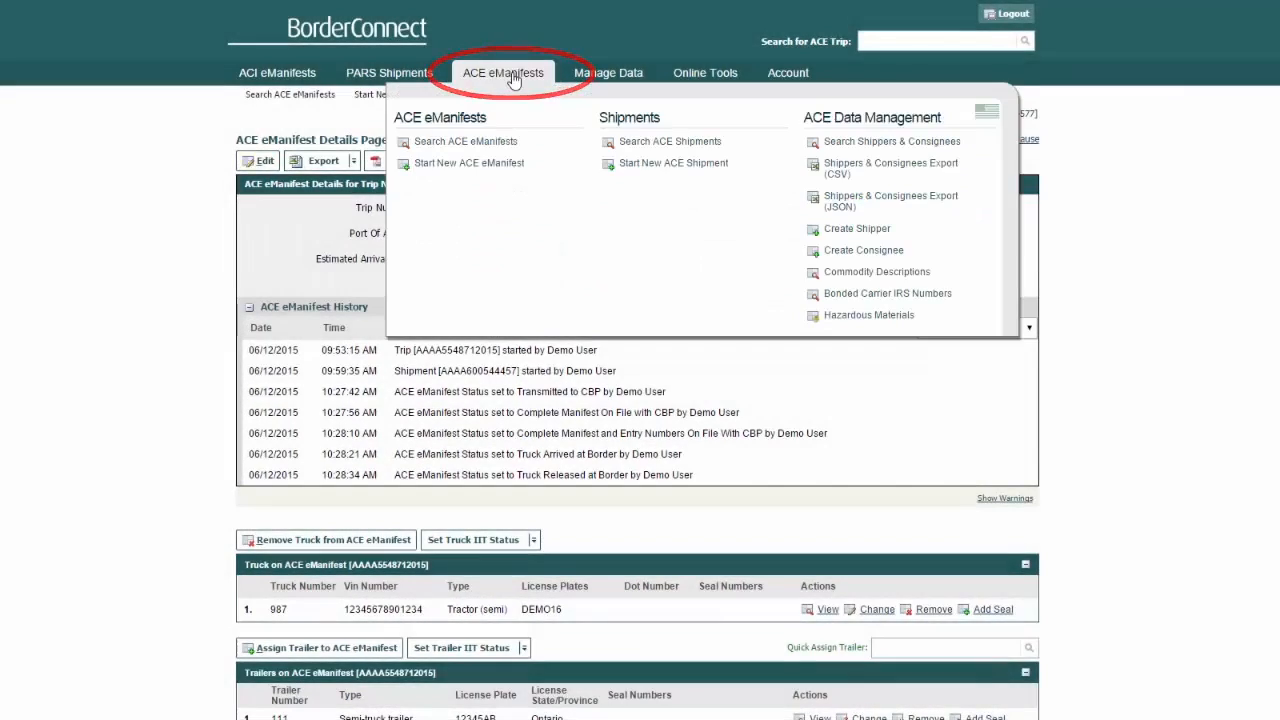
Open the list of ACE eManifests and look through the trips' statuses and comments
left_click(513, 78)
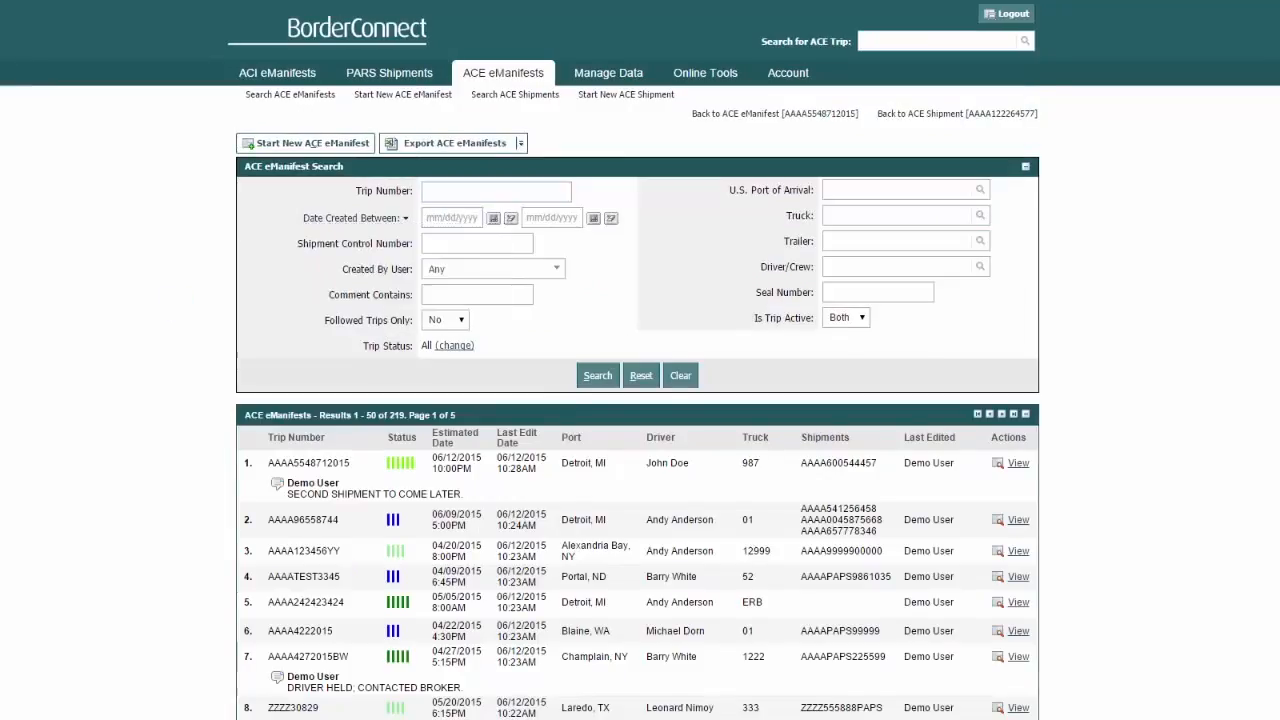
scroll(640, 400, "down", 5)
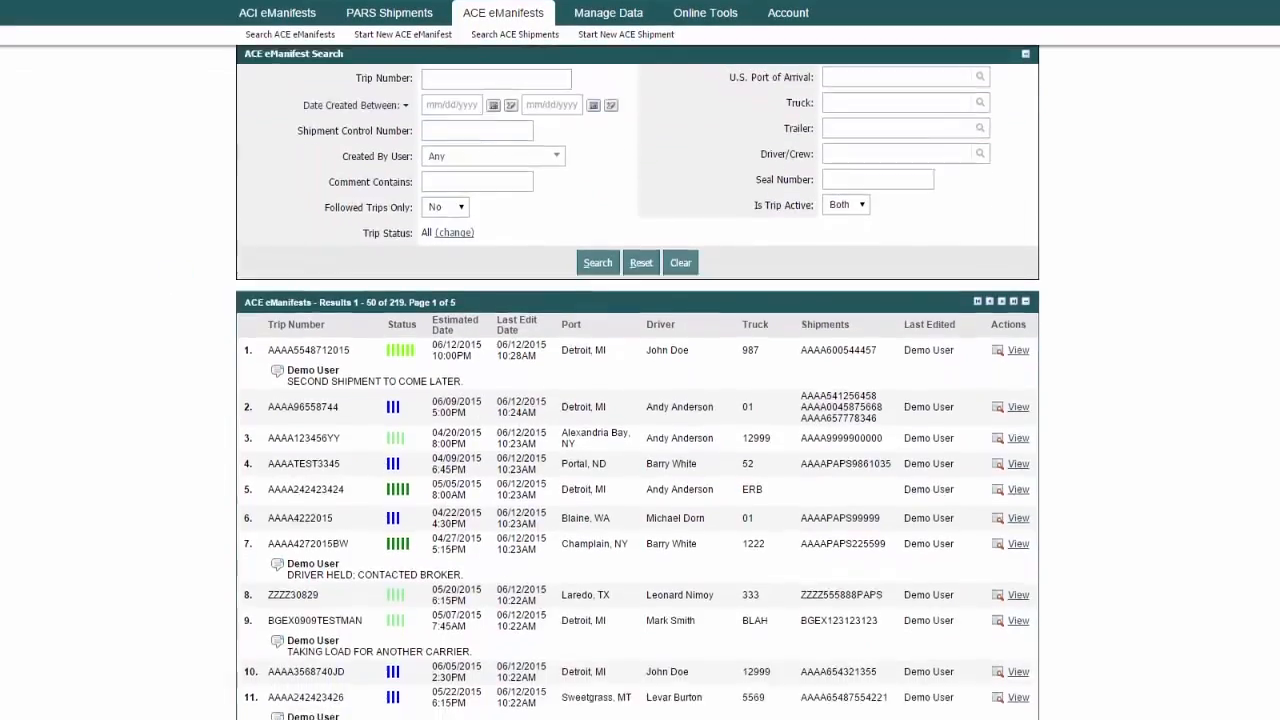
scroll(640, 400, "down", 4)
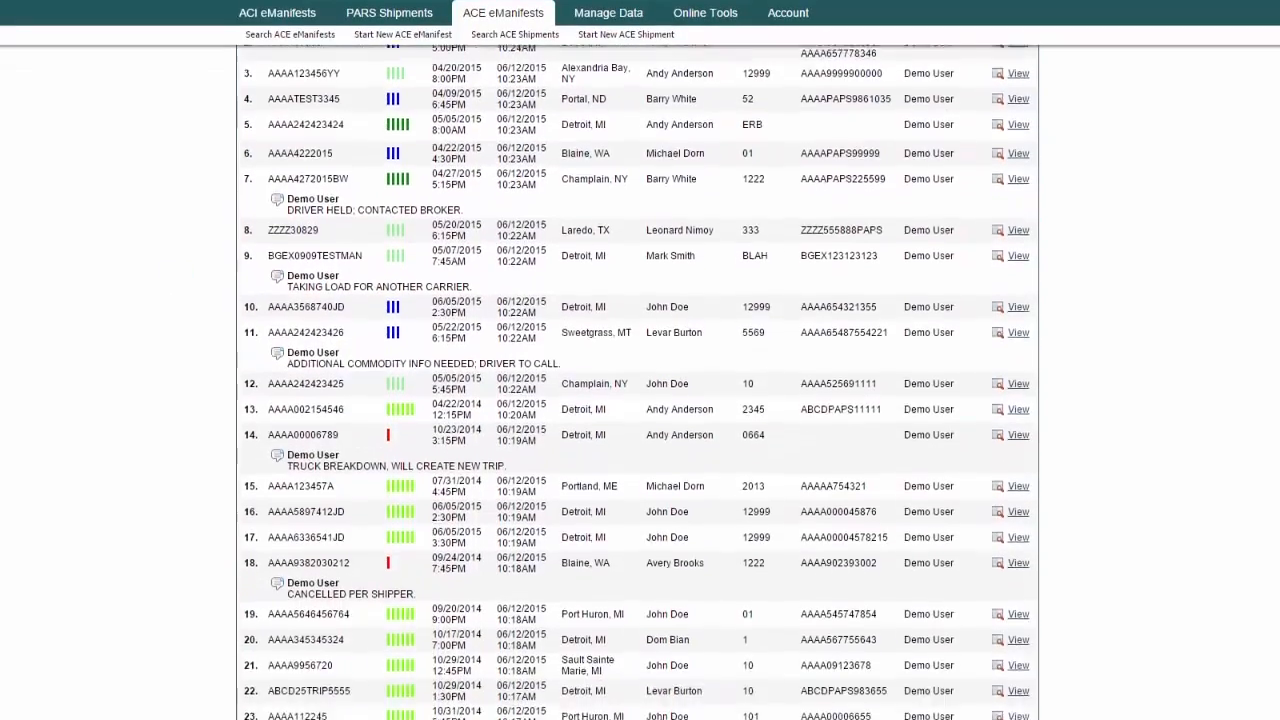
scroll(640, 400, "down", 1)
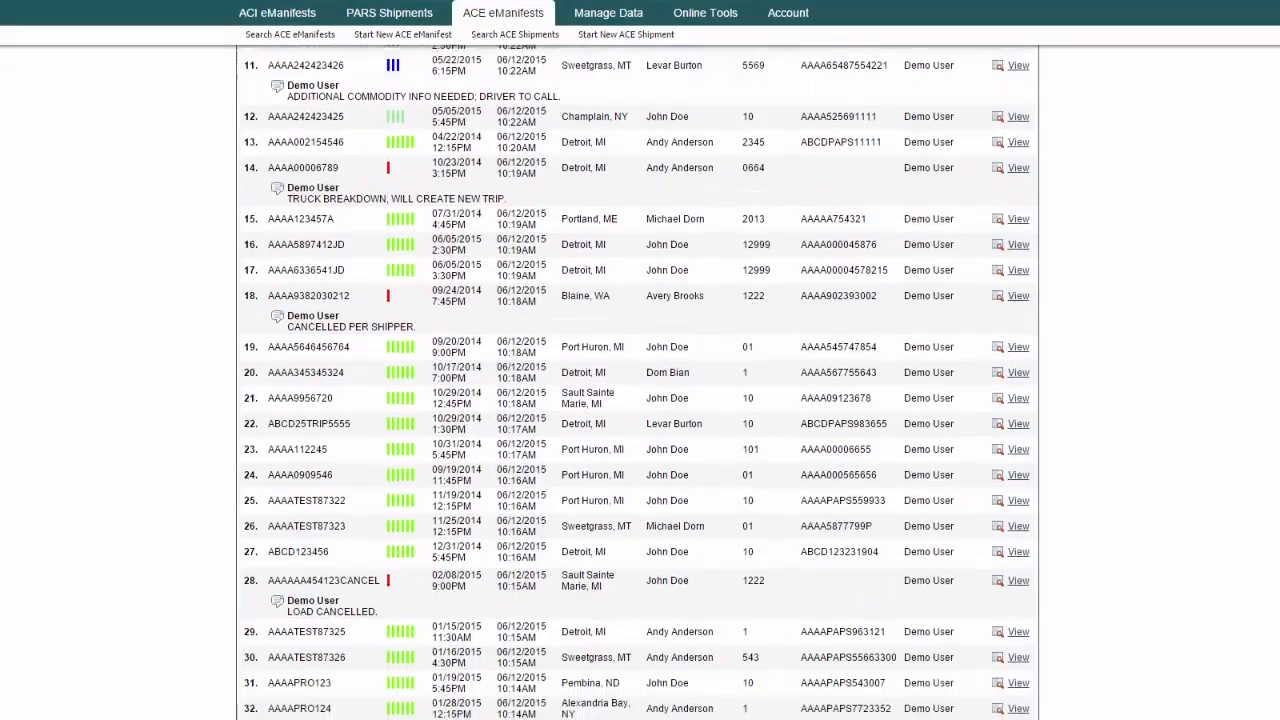